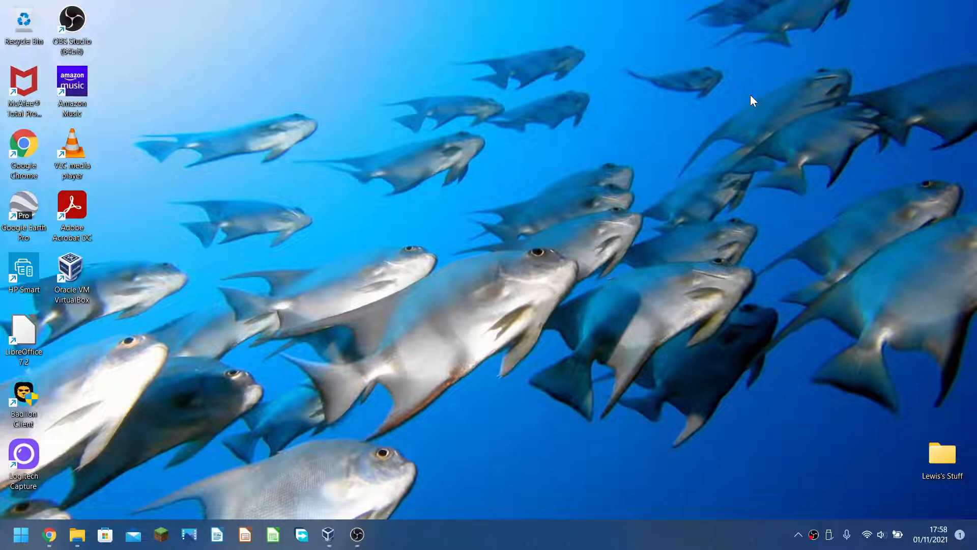
Bring Chrome, showing the Microsoft Edge Virtual Machines download page, to the front.
click(50, 535)
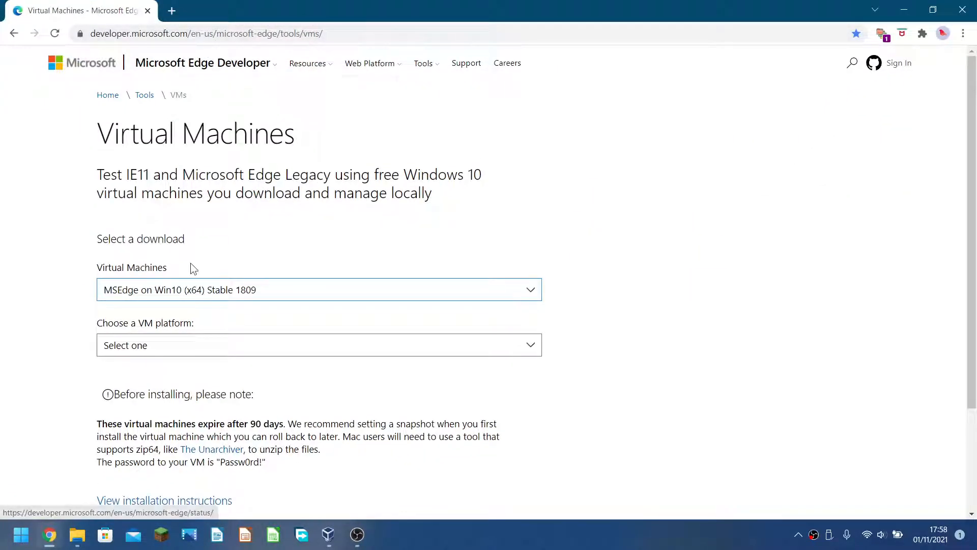
Keep MSEdge on Win10 (x64) Stable 1809, choose VirtualBox as the platform, then close Chrome.
click(195, 294)
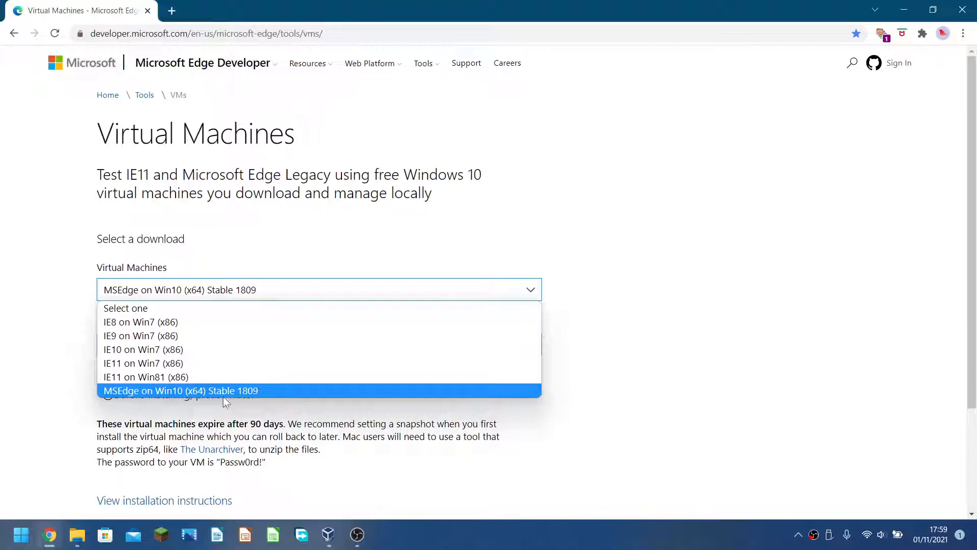
click(0, 390)
click(111, 346)
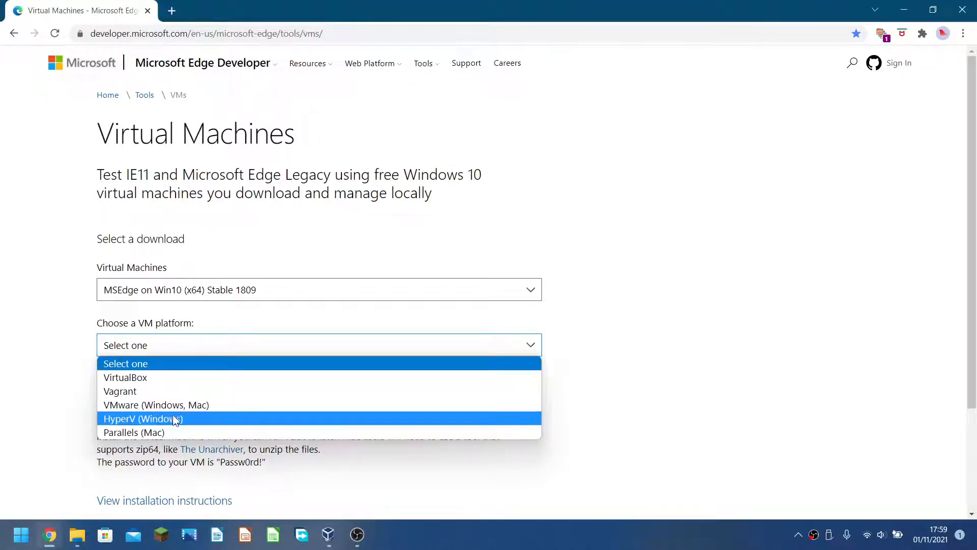
click(166, 347)
click(164, 347)
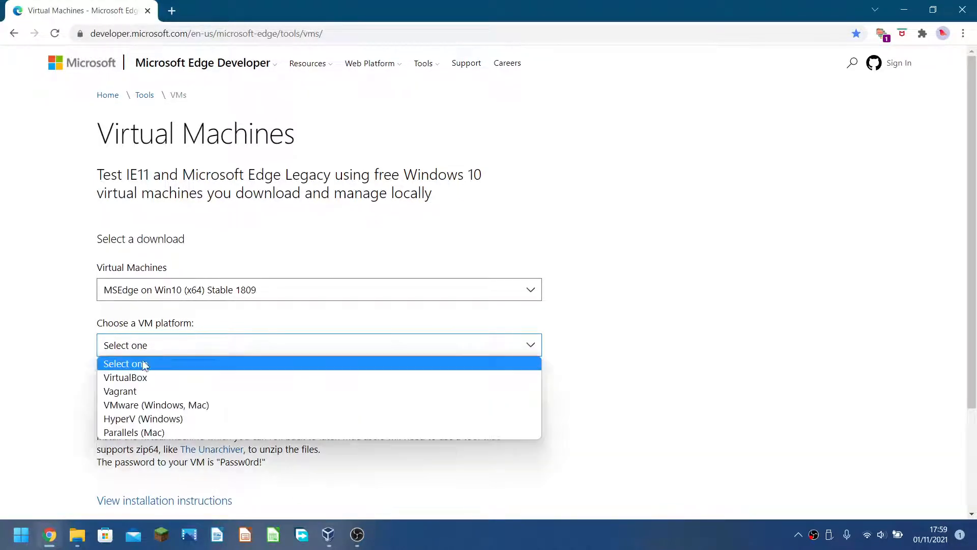
click(122, 377)
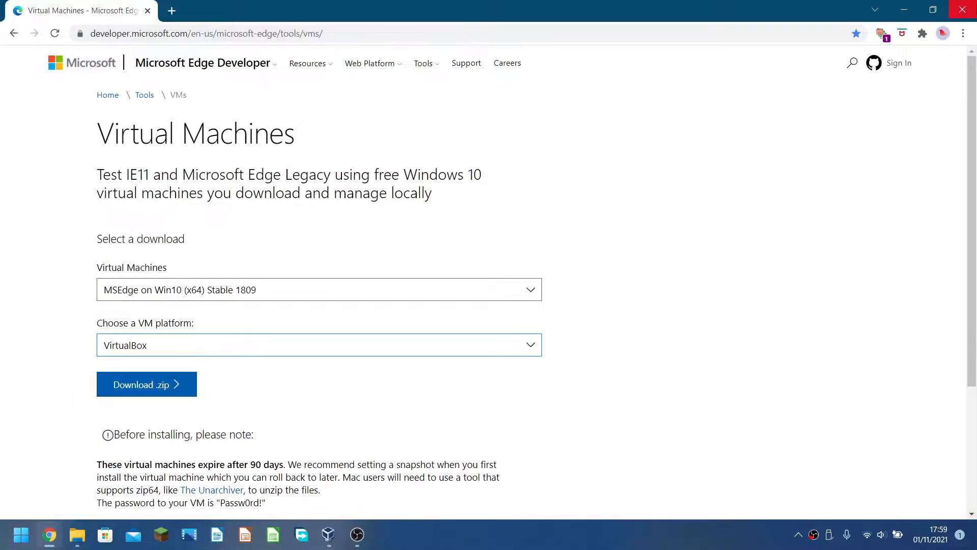
click(963, 8)
Close the extra Windows10 MsEdge Test VM and ISOs Explorer windows and bring up iEdge Test VMs.
click(78, 536)
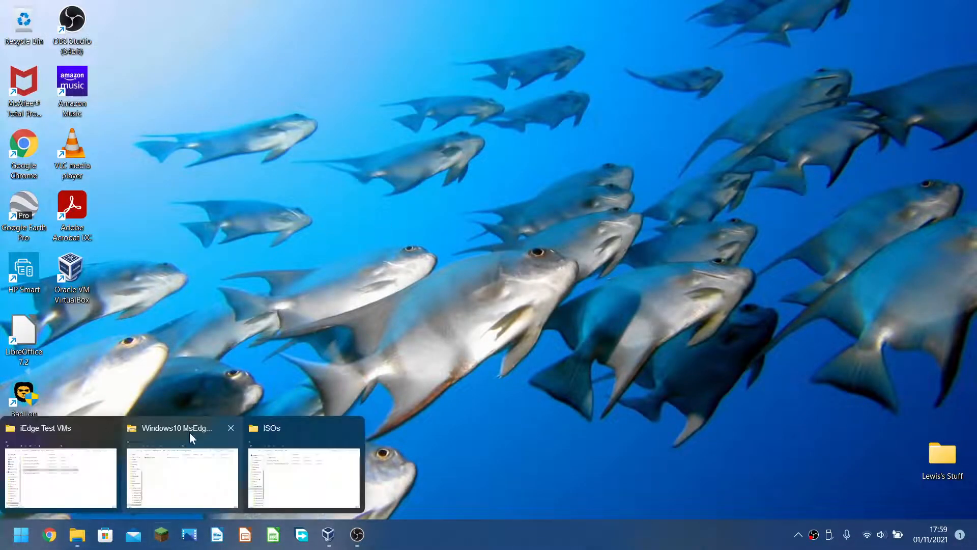
click(230, 428)
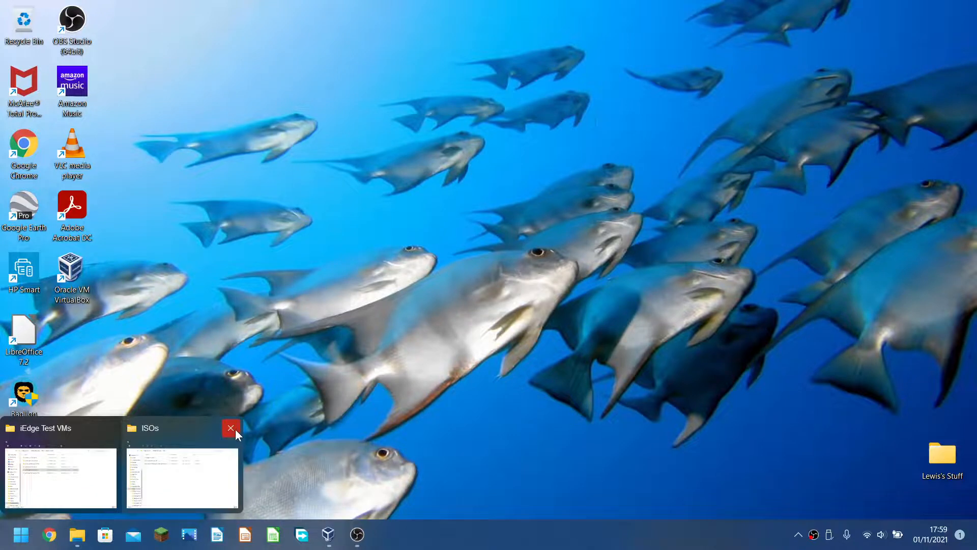
click(231, 427)
click(117, 458)
Open the extracted Windows10 MsEdge Test VM folder, widen the Type column, and select the MSEdge - Win10 file.
click(353, 334)
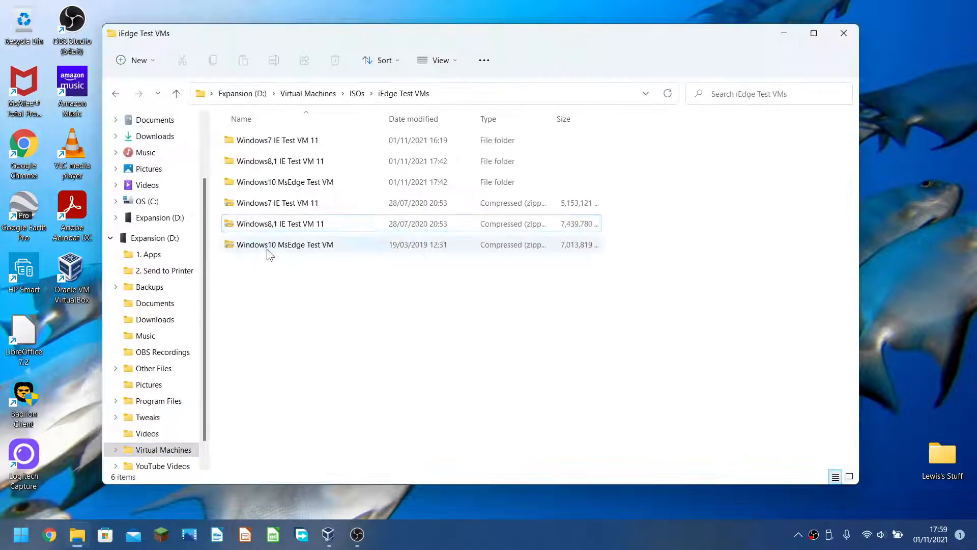
double_click(268, 244)
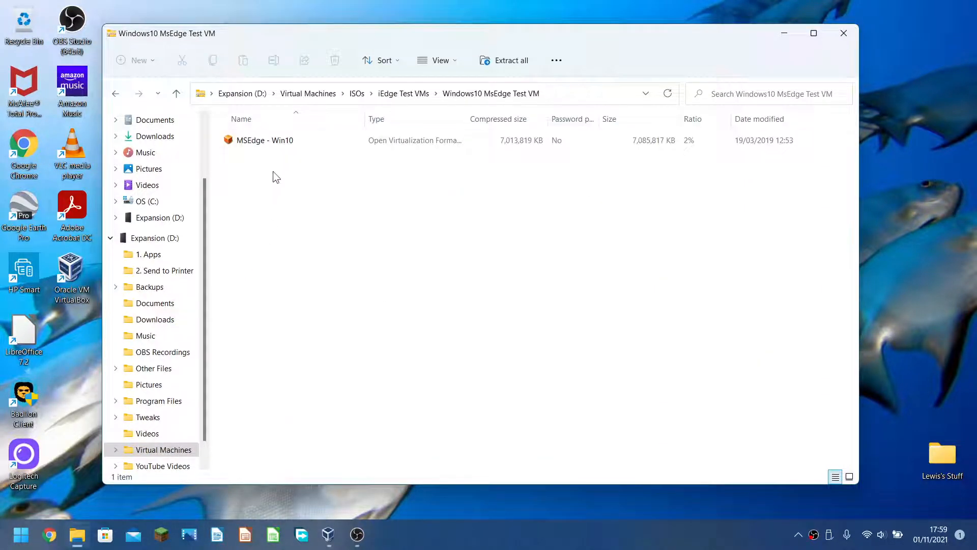
click(396, 94)
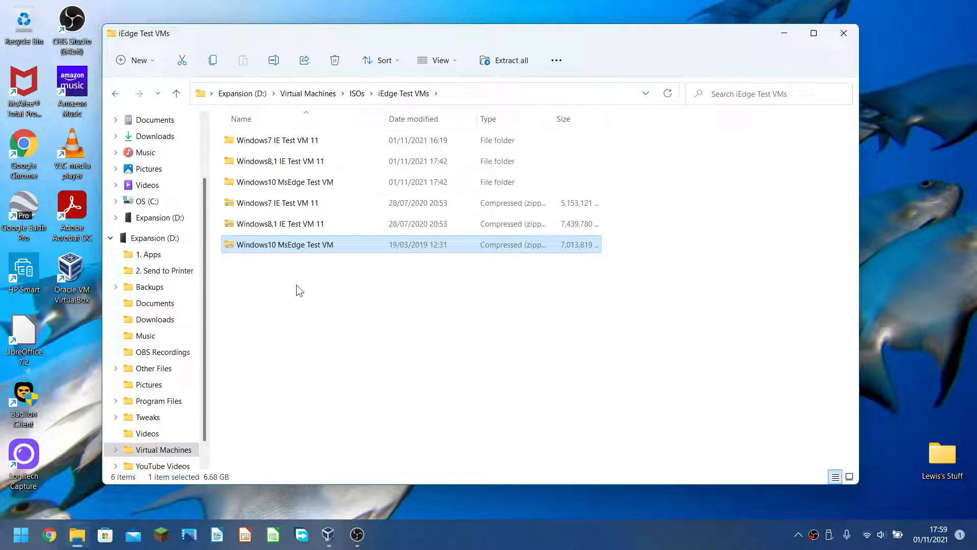
double_click(393, 185)
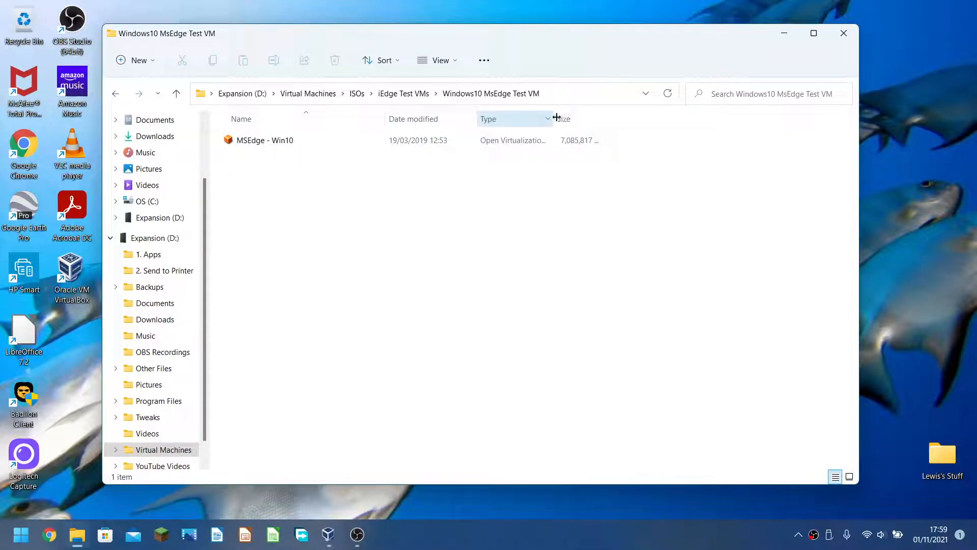
drag(555, 122, 619, 121)
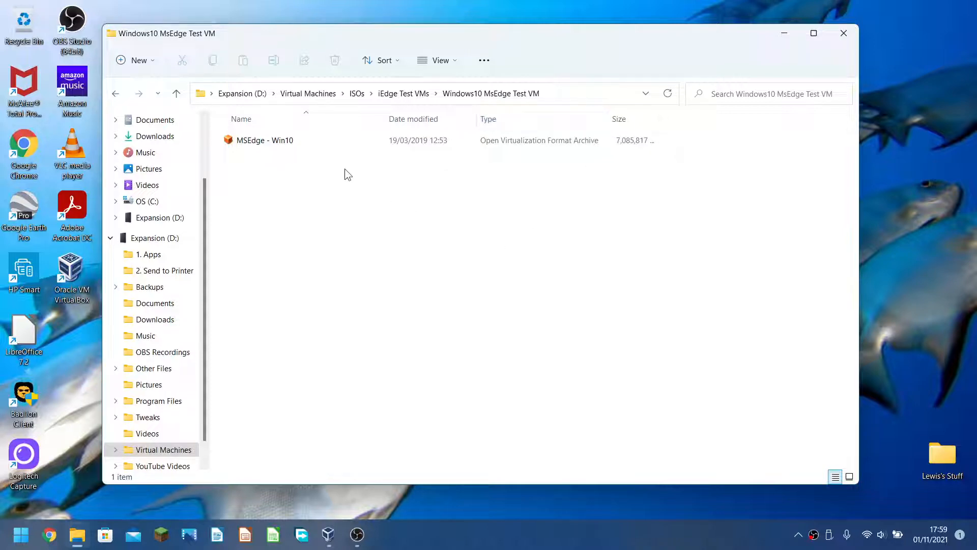
click(311, 144)
Import the MSEdge - Win10 appliance and choose to browse for a different Base Folder.
double_click(311, 145)
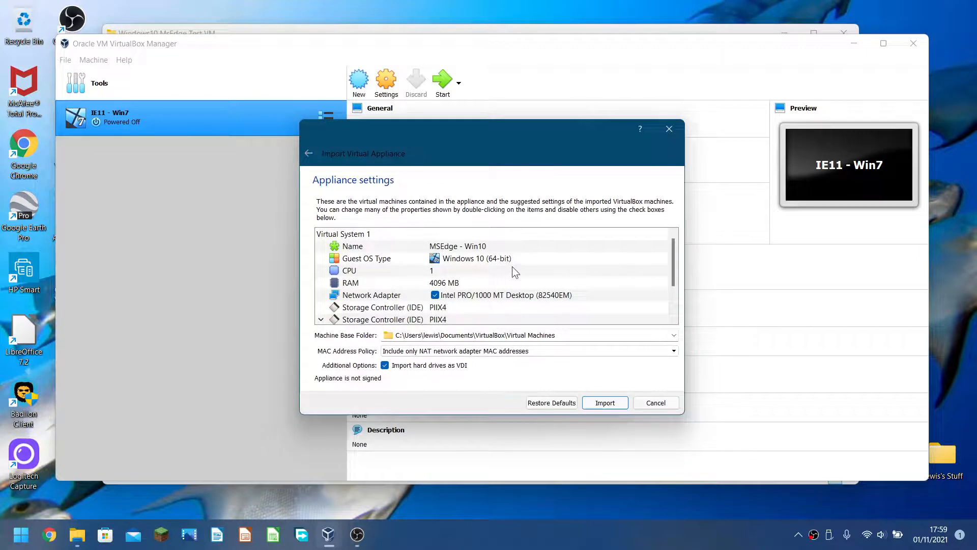
scroll(621, 288, down, 2)
click(631, 286)
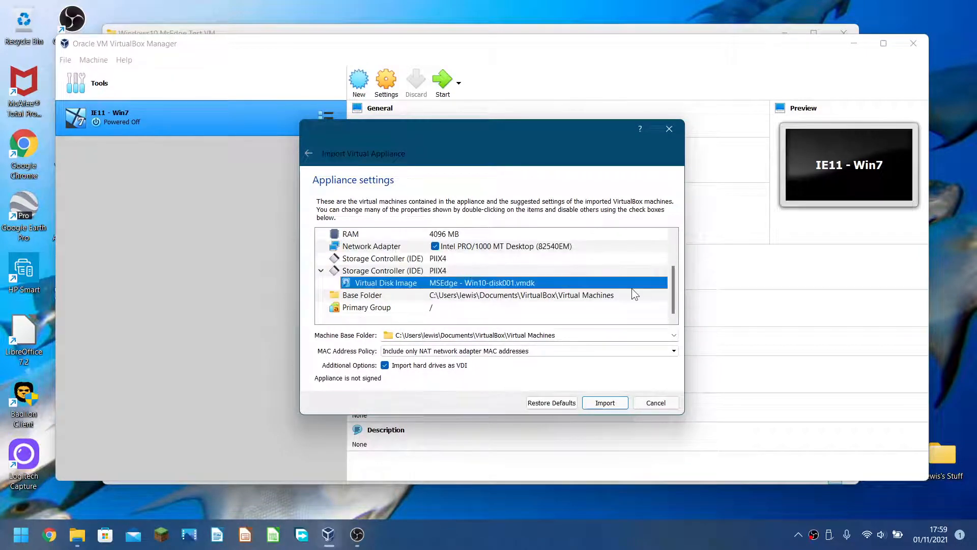
click(628, 296)
double_click(628, 298)
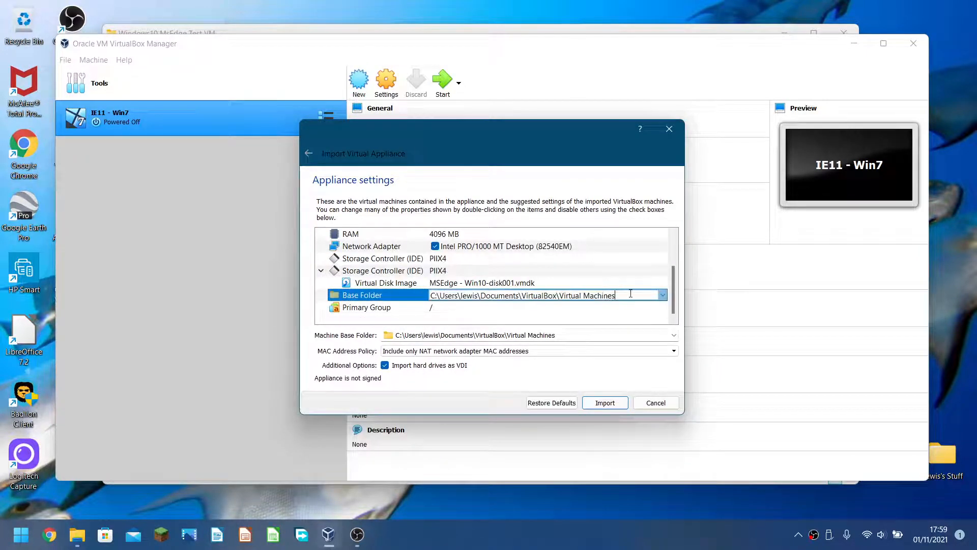
click(664, 298)
click(575, 309)
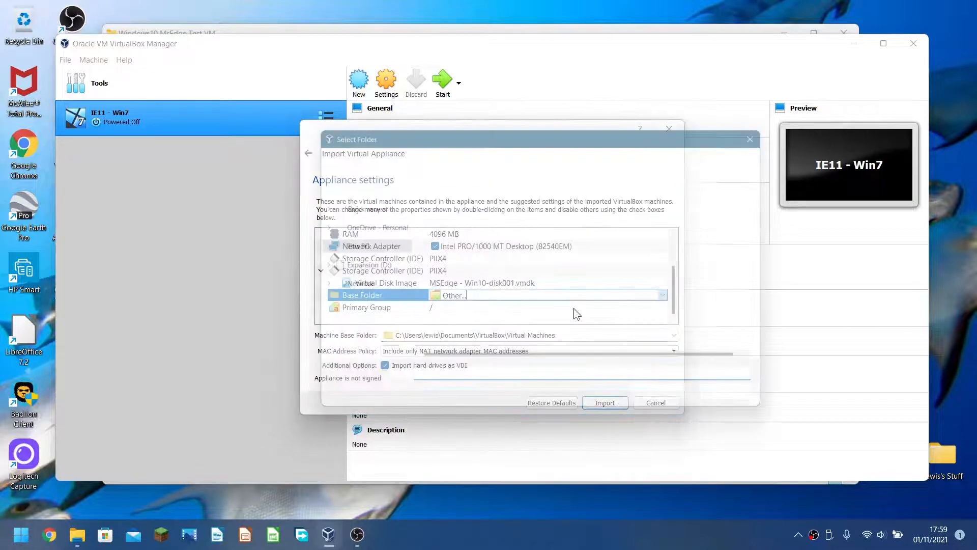
Create and select the new base folder D:\Virtual Machines\VirtualBox\MsEdge - Win10.
click(347, 334)
scroll(450, 356, down, 5)
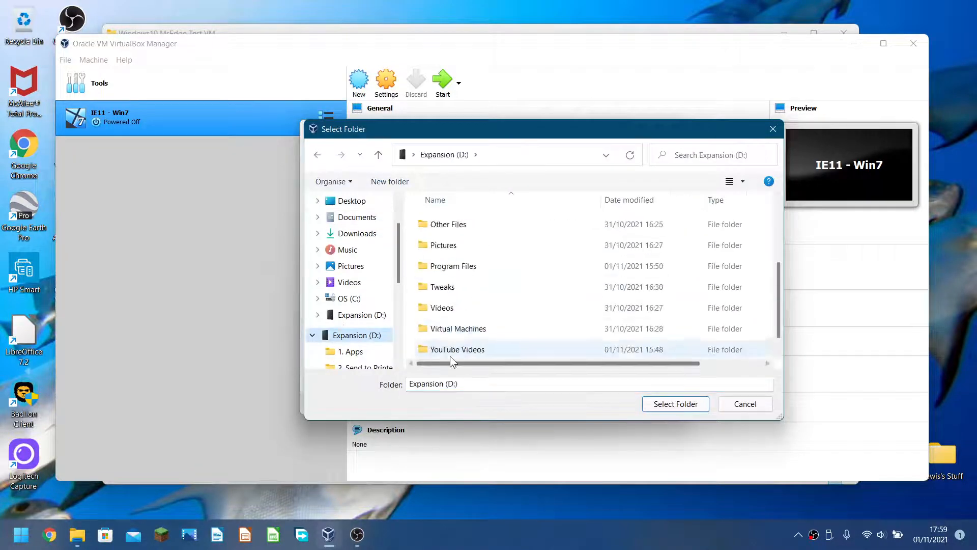
double_click(460, 329)
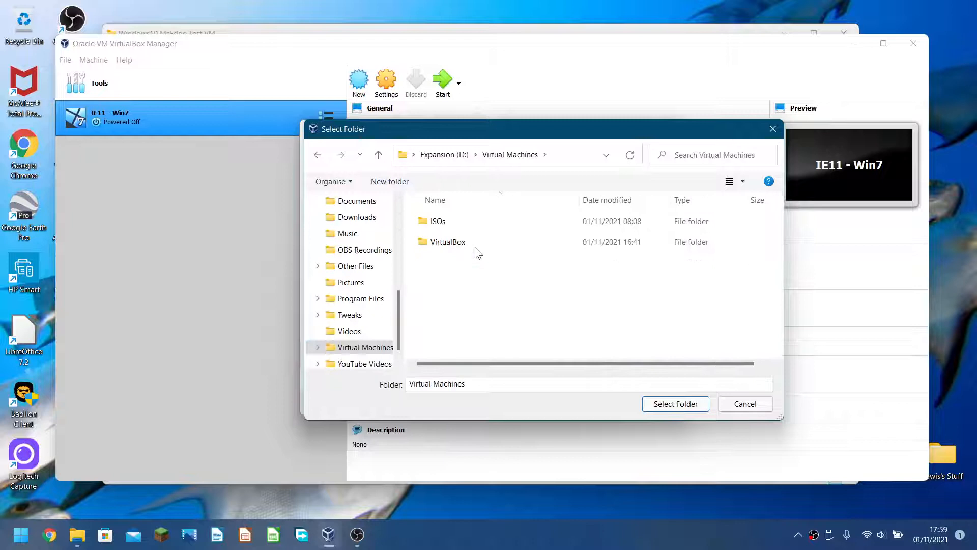
double_click(448, 243)
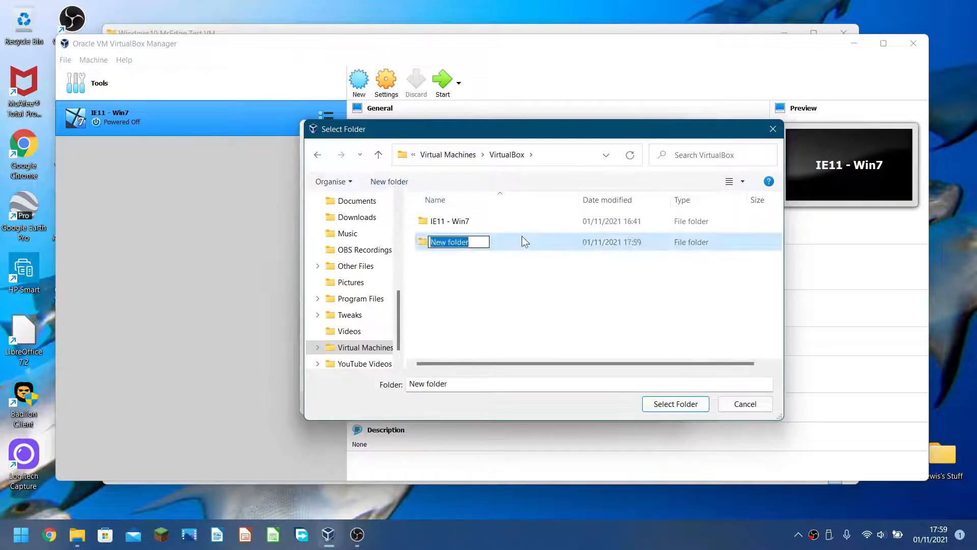
text(MsEdg)
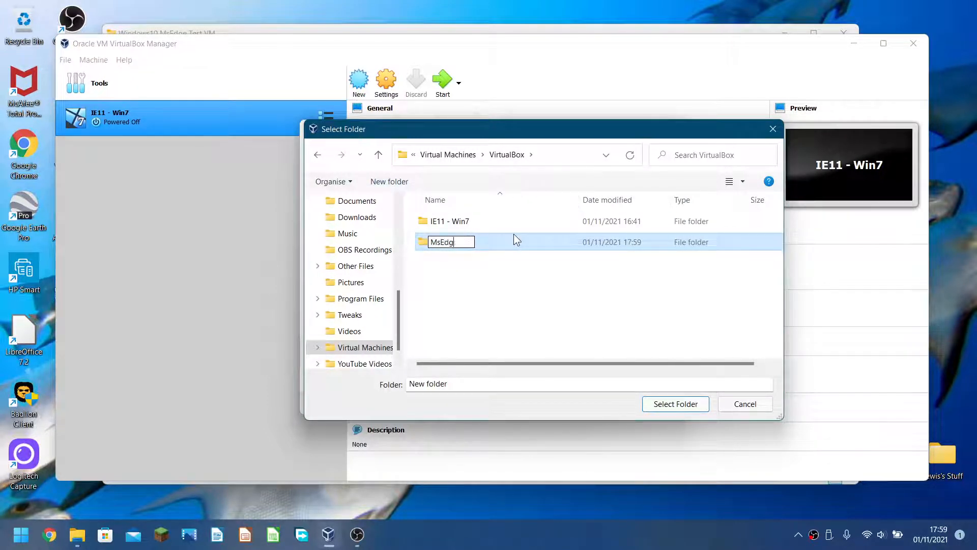
text(e - Win10)
key(Return)
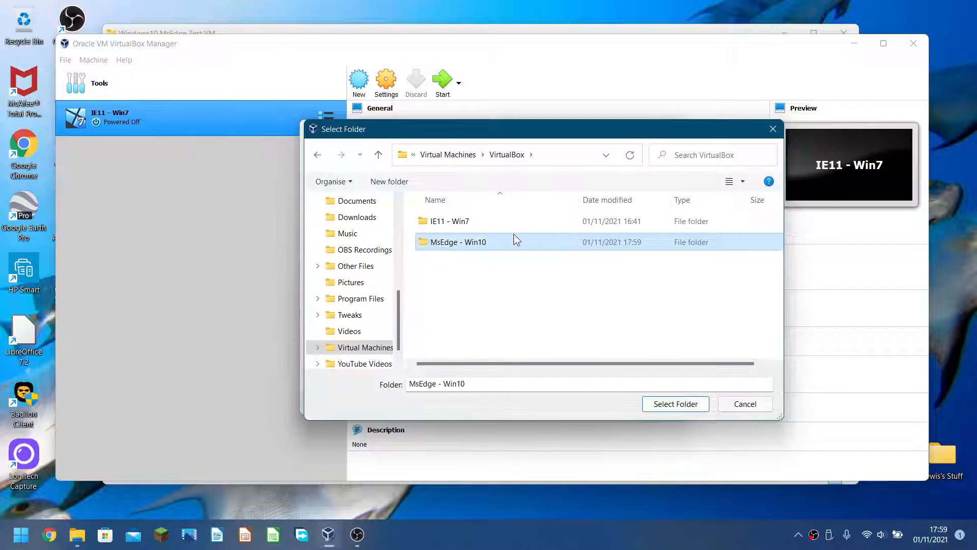
double_click(514, 235)
click(667, 404)
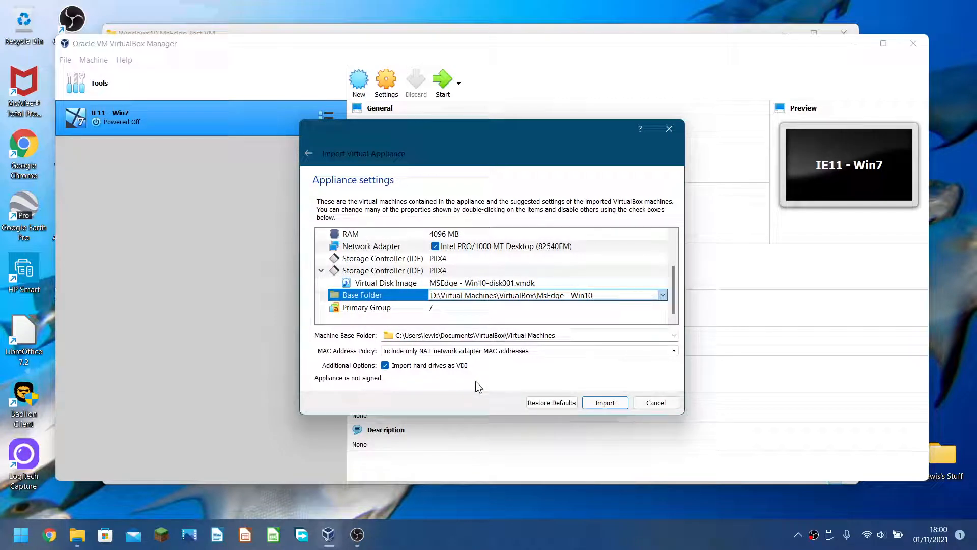
Start importing the MSEdge - Win10 appliance with the configured settings.
click(606, 403)
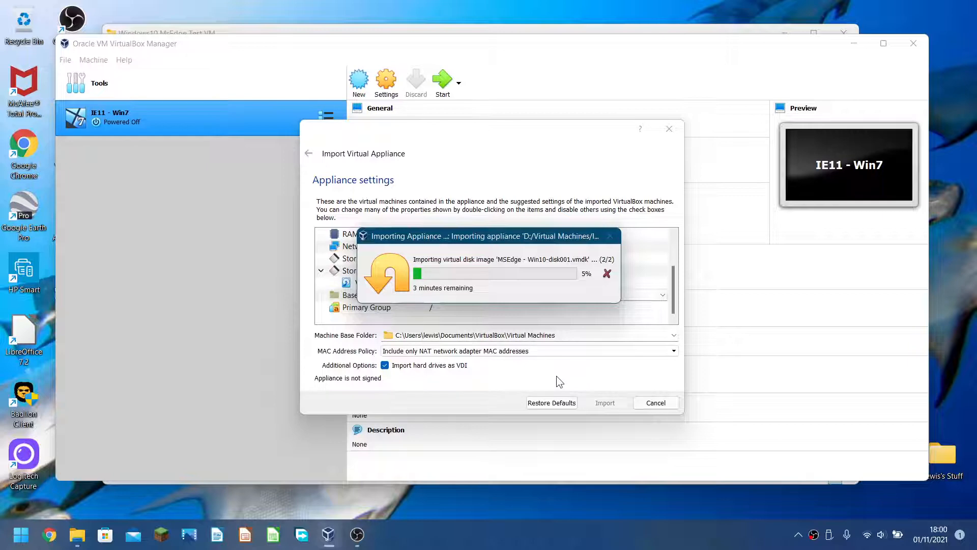
Pause the OBS screen recording and minimize OBS while the import runs.
mouse_move(357, 534)
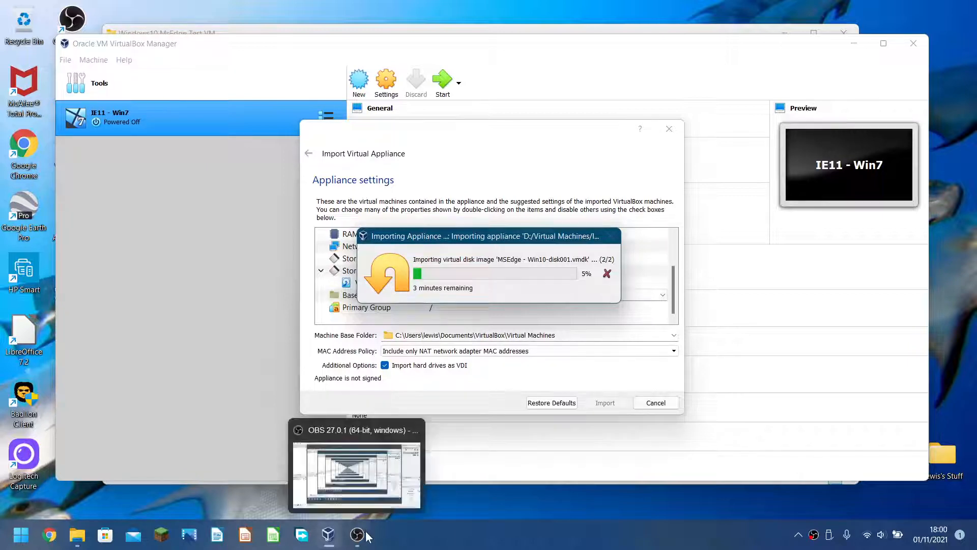
click(357, 494)
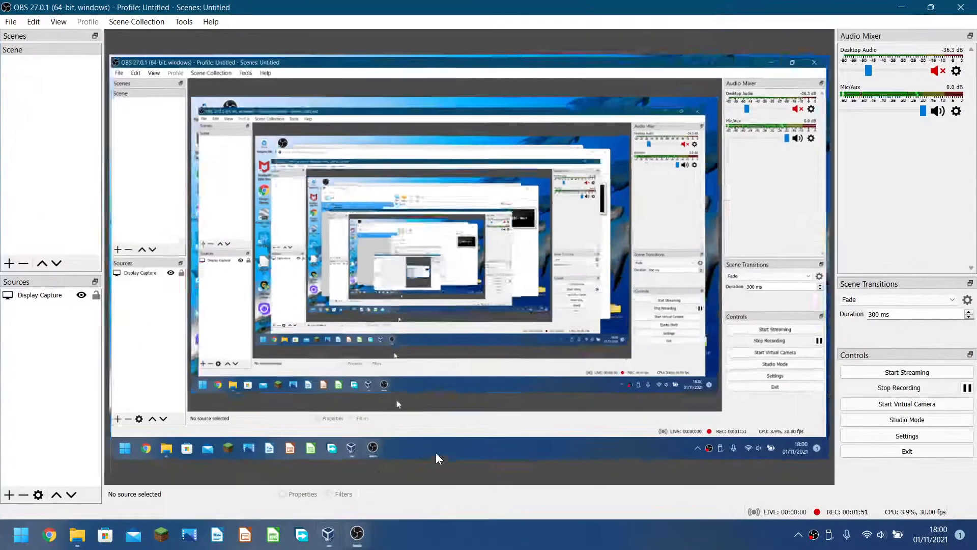
click(967, 388)
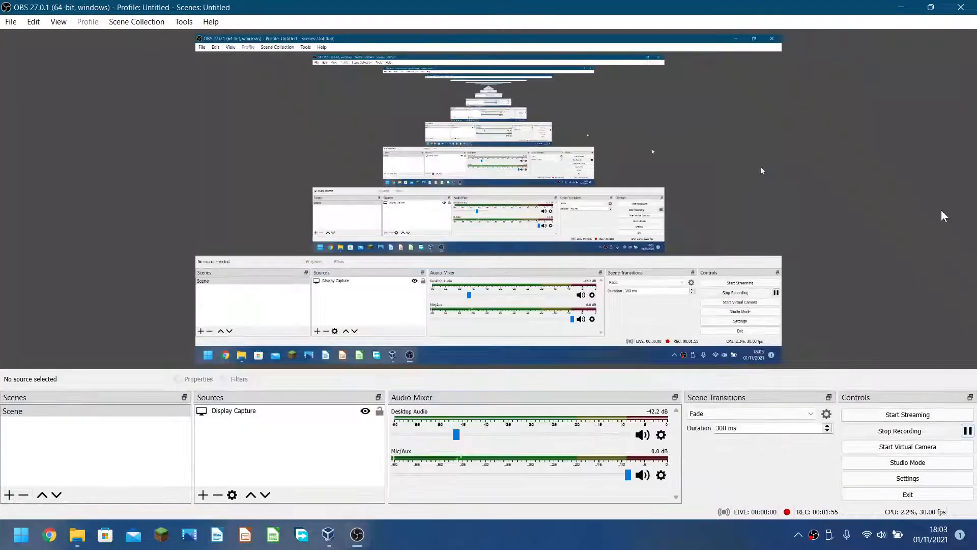
click(888, 3)
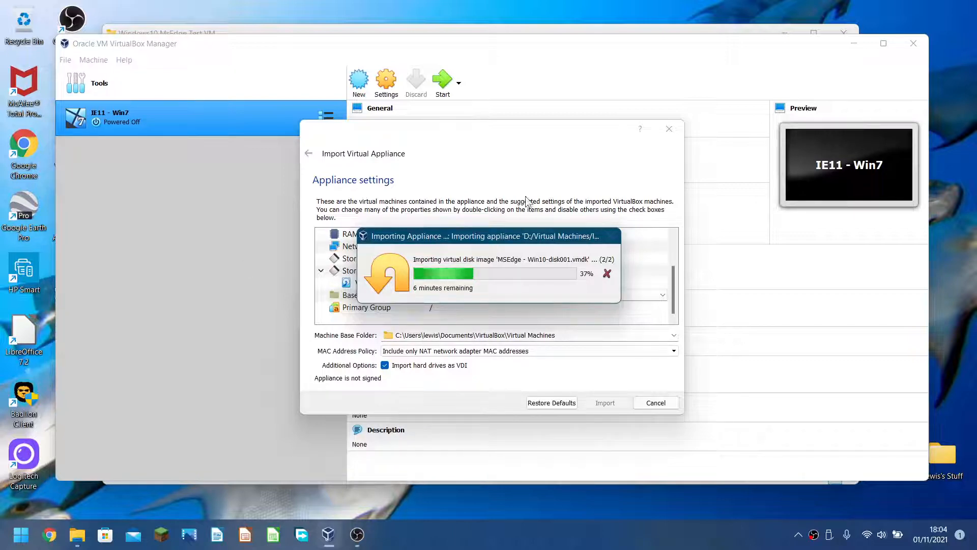
After the import finishes, hide OBS and maximize VirtualBox Manager listing MSEdge - Win10.
click(358, 535)
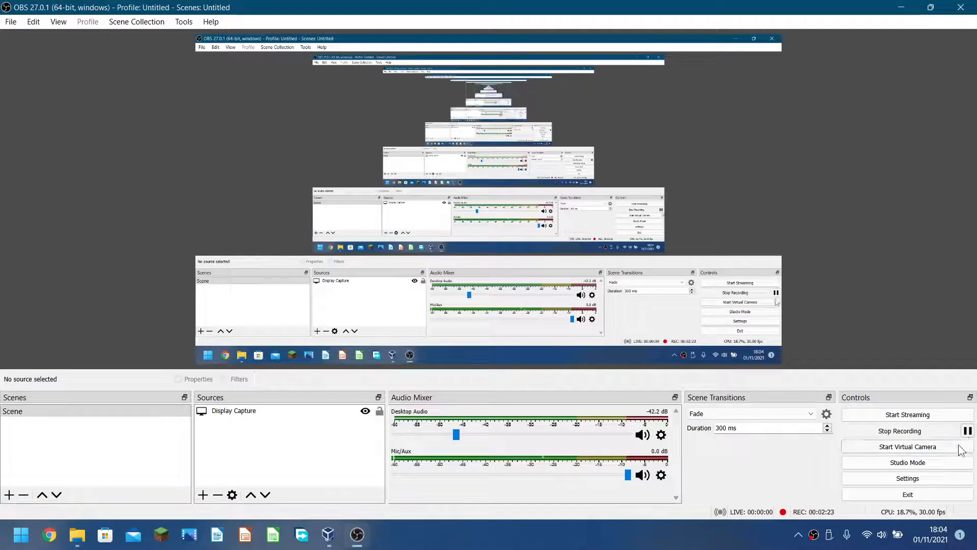
click(906, 8)
double_click(298, 44)
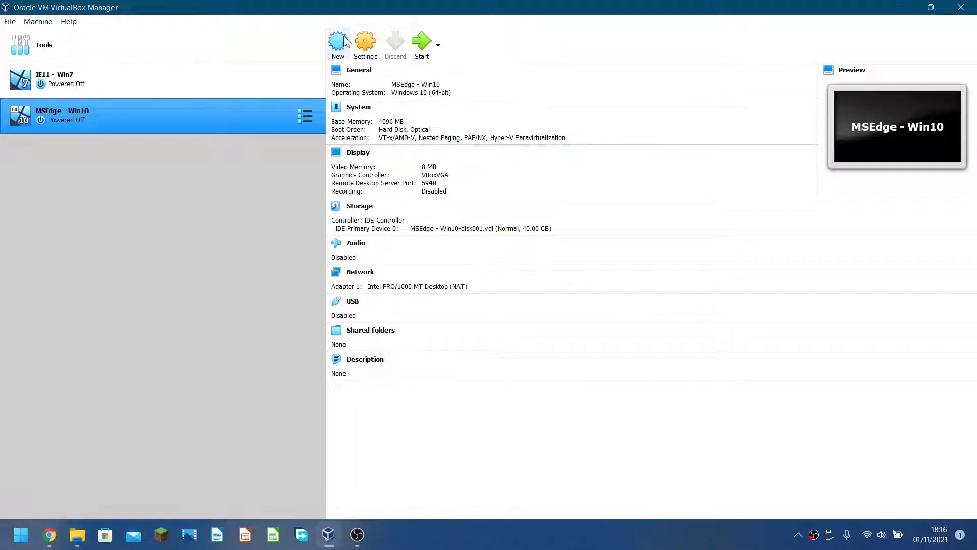
Give the MSEdge - Win10 VM 256 MB video memory with 3D acceleration enabled.
click(366, 44)
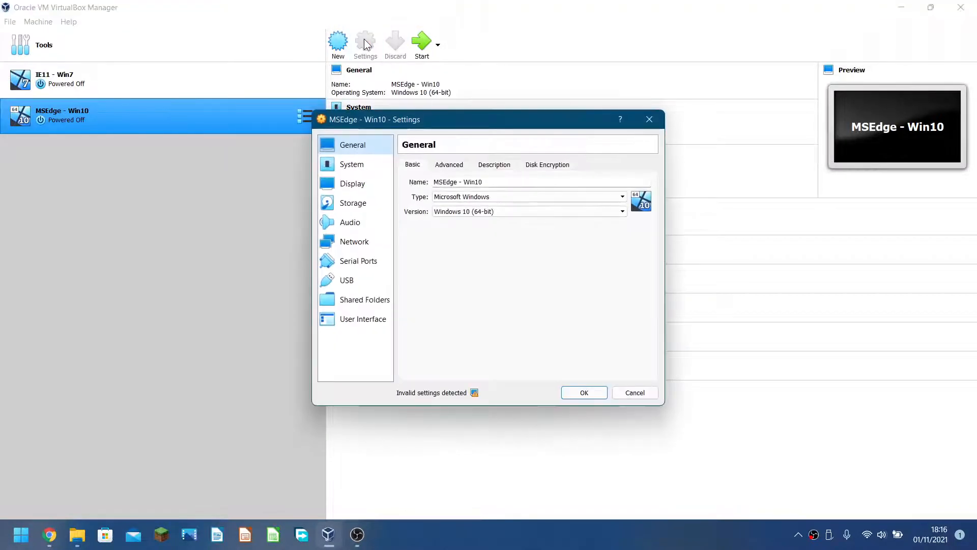
click(353, 185)
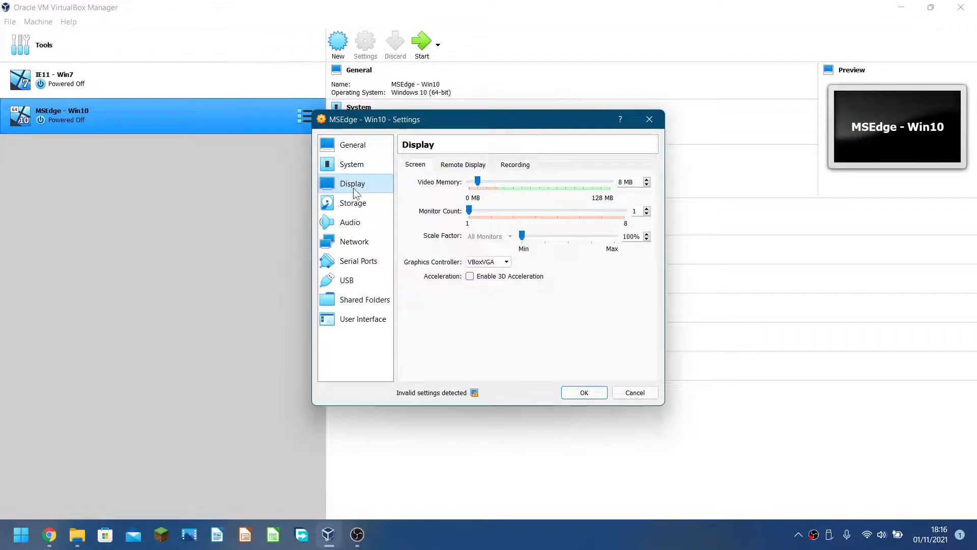
drag(477, 182, 664, 189)
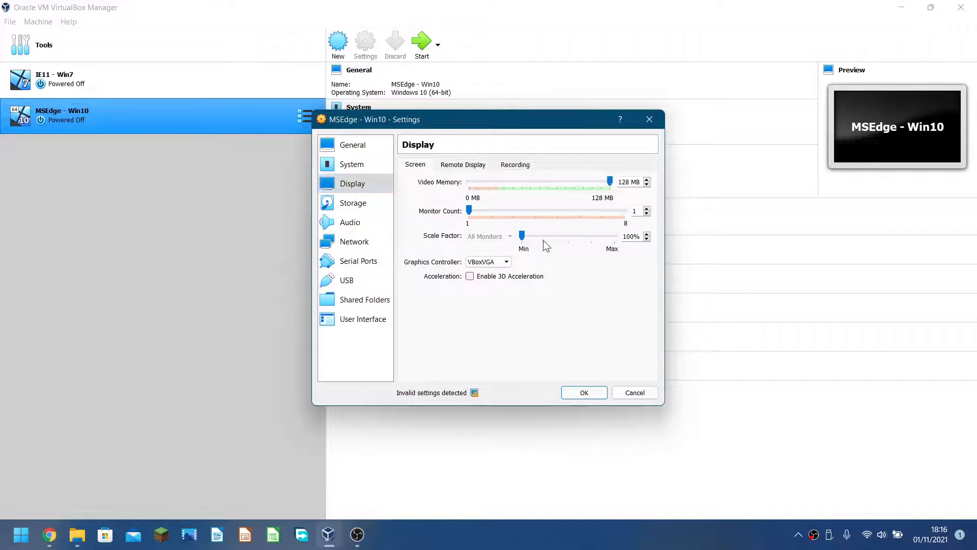
click(486, 275)
drag(540, 182, 733, 189)
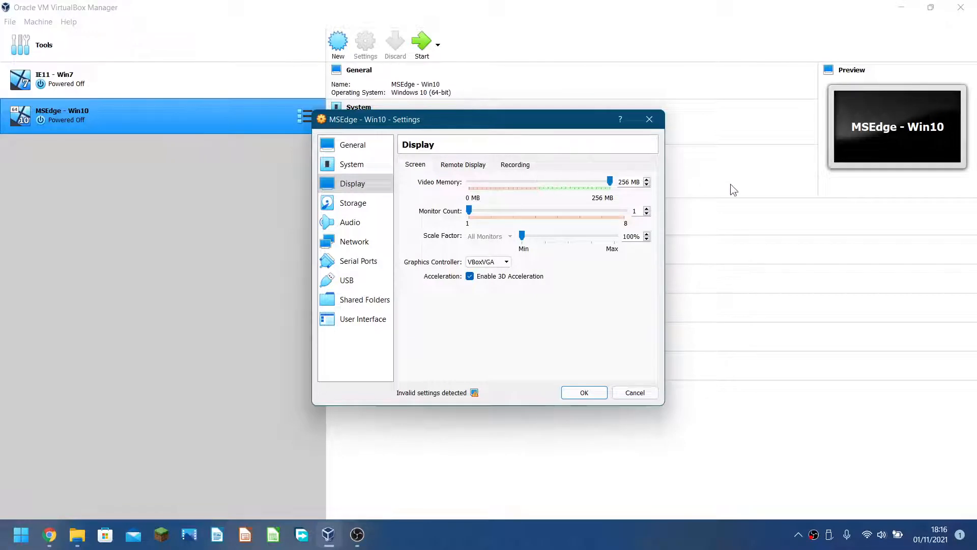
Set the System pointing device to USB Multi-Touch Tablet.
click(357, 168)
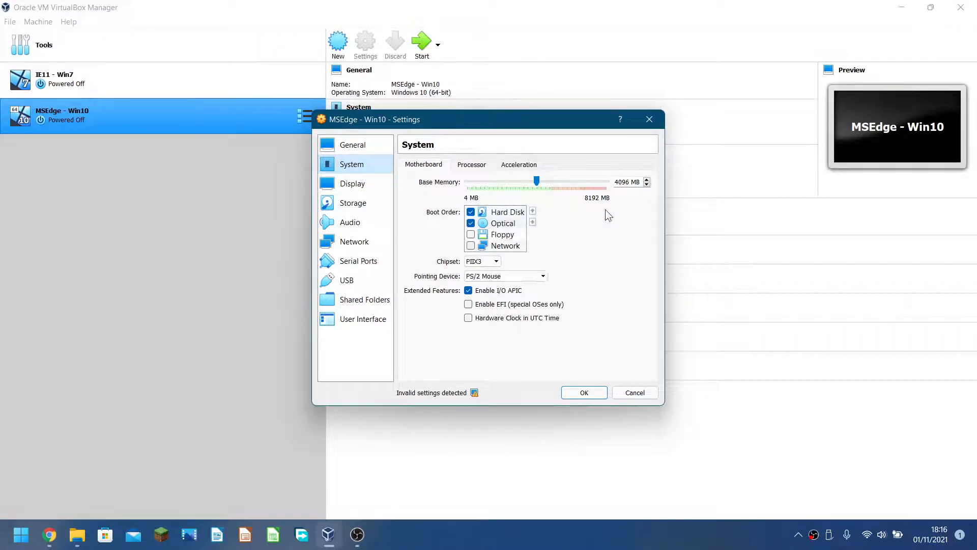
click(486, 276)
click(479, 303)
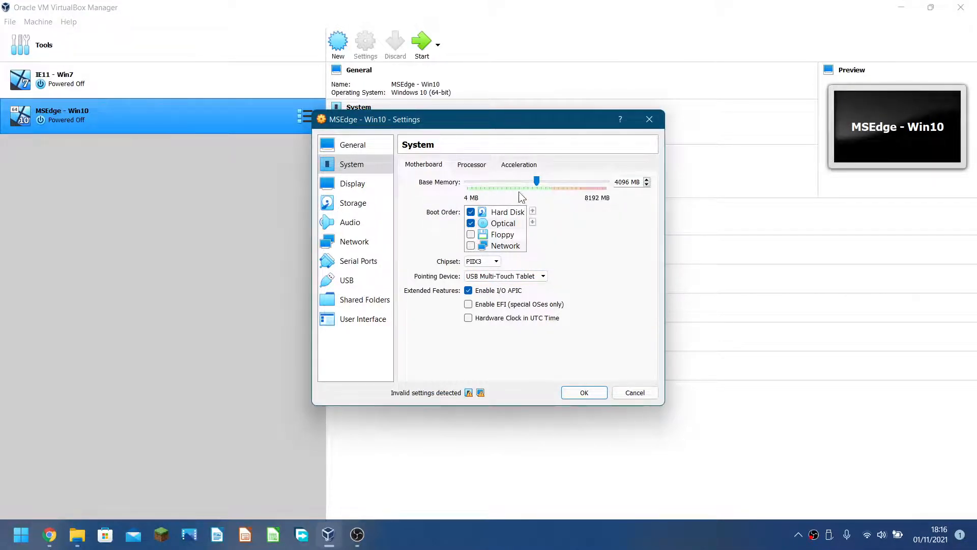
Leave the processor count at 1 CPU and enable a USB 3.0 (xHCI) controller.
click(464, 164)
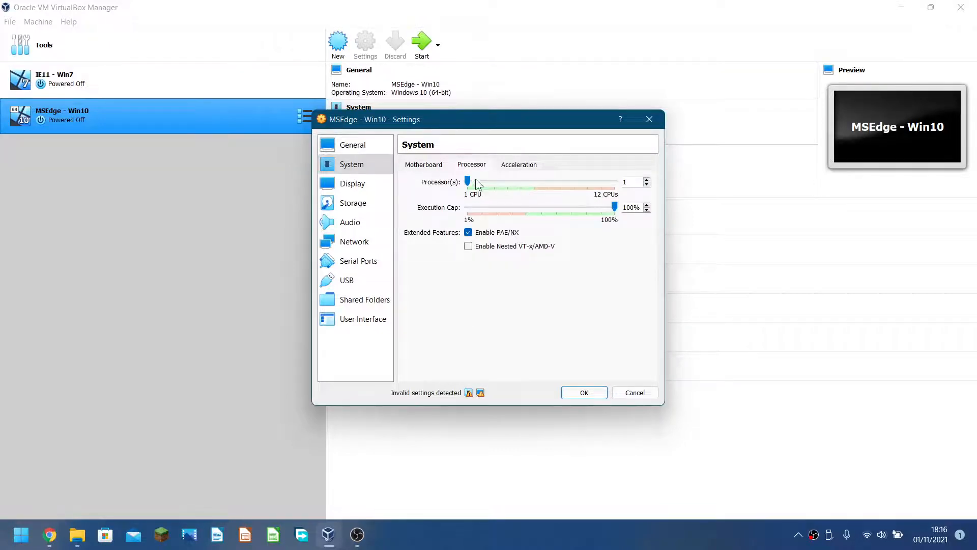
drag(468, 182, 473, 206)
drag(468, 188, 480, 187)
click(472, 185)
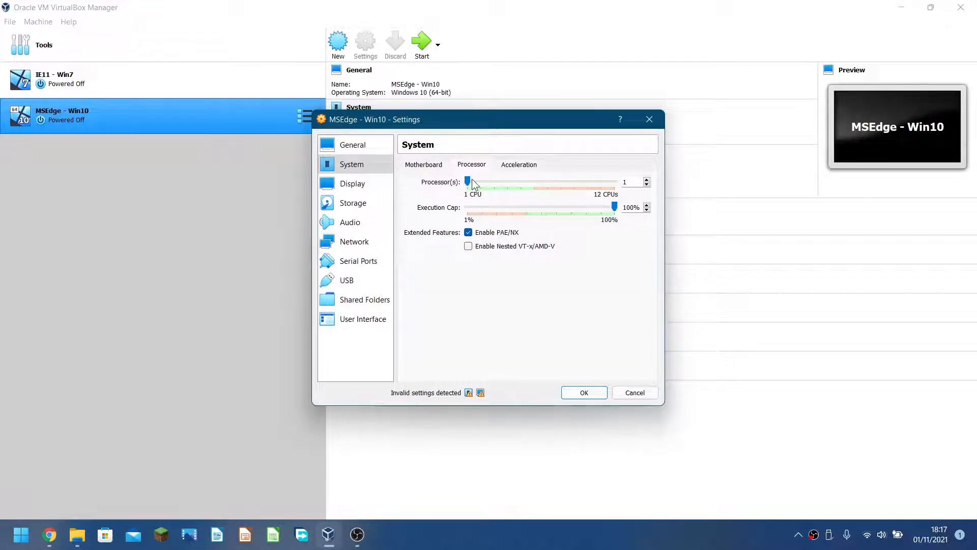
click(515, 168)
click(377, 185)
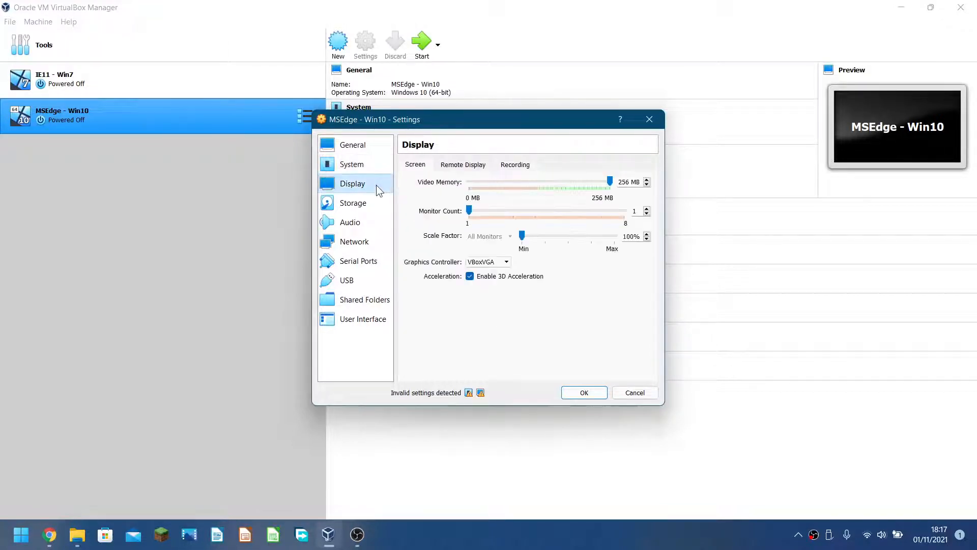
click(356, 280)
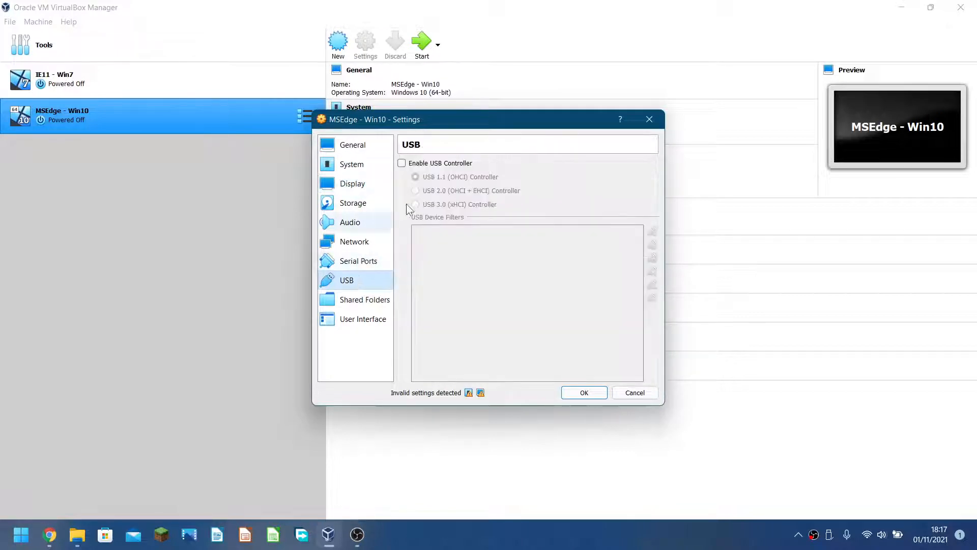
click(420, 163)
click(416, 205)
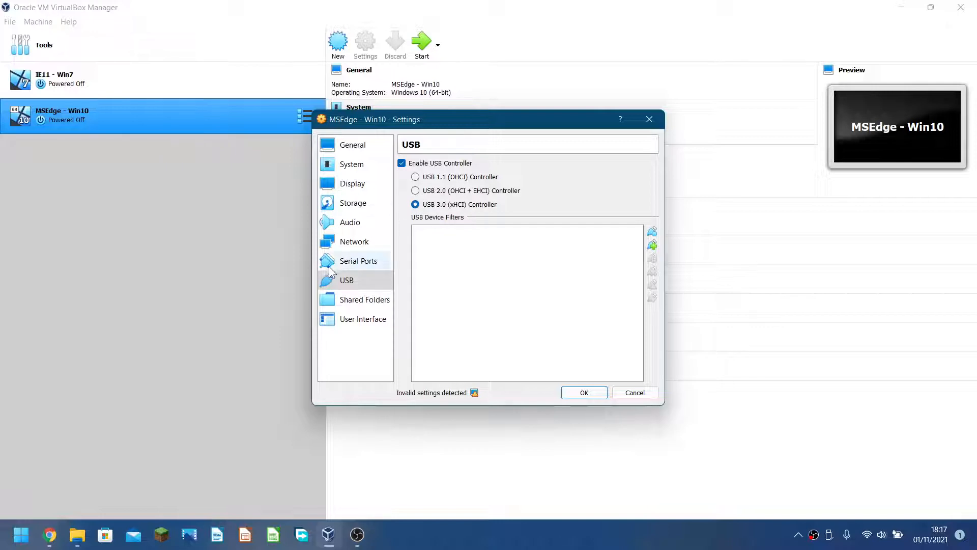
Enable audio with both output and input, and save the VM settings.
click(355, 241)
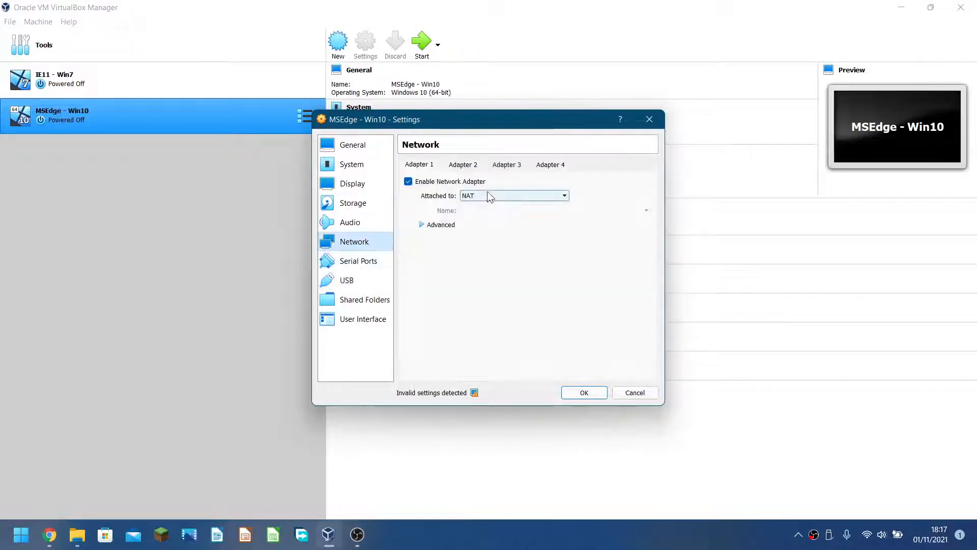
click(369, 225)
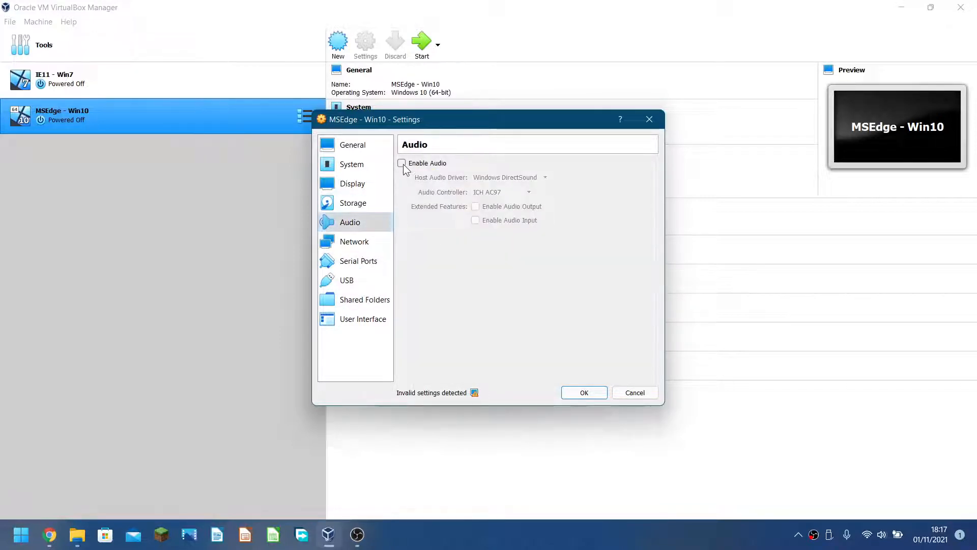
click(402, 163)
click(483, 206)
click(488, 222)
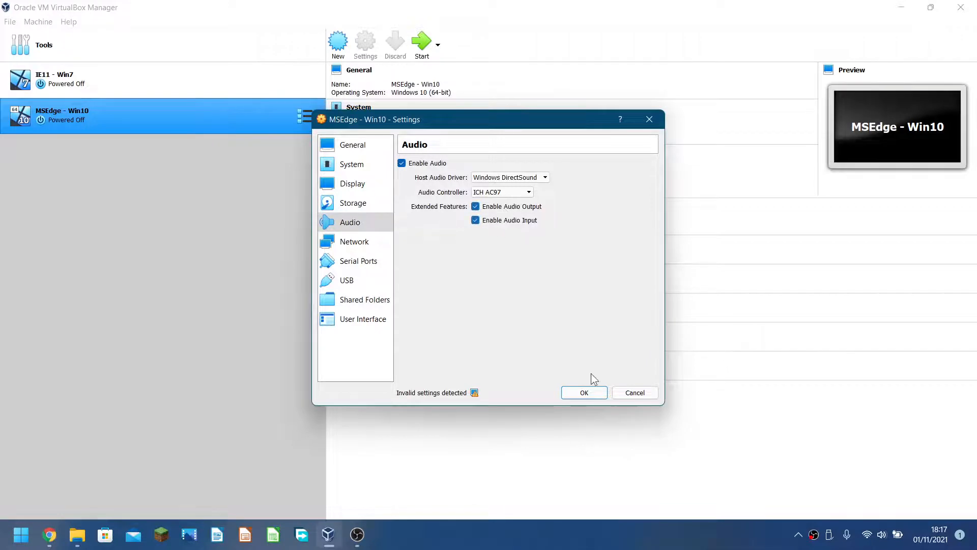
click(584, 393)
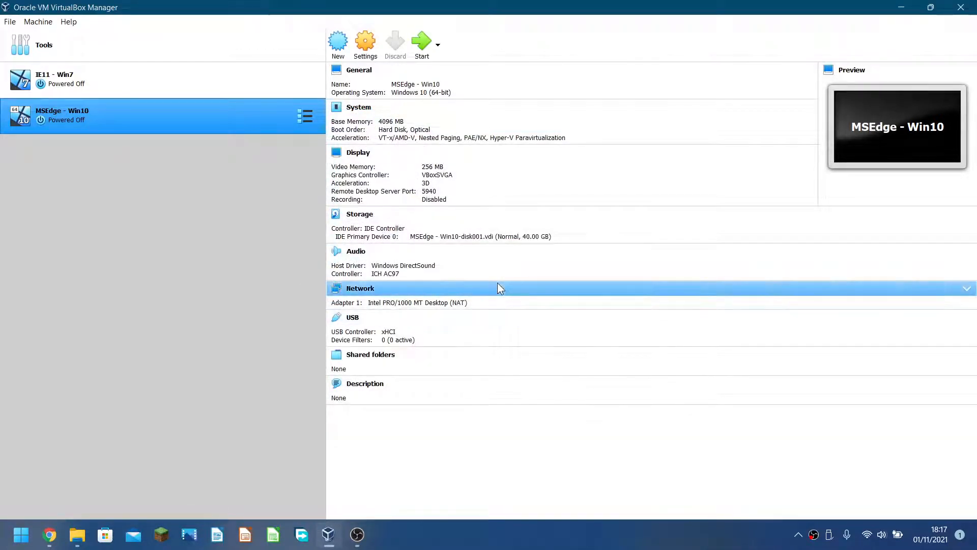
Verify the 256 MB video memory in the Display settings, then start the MSEdge - Win10 VM.
click(430, 168)
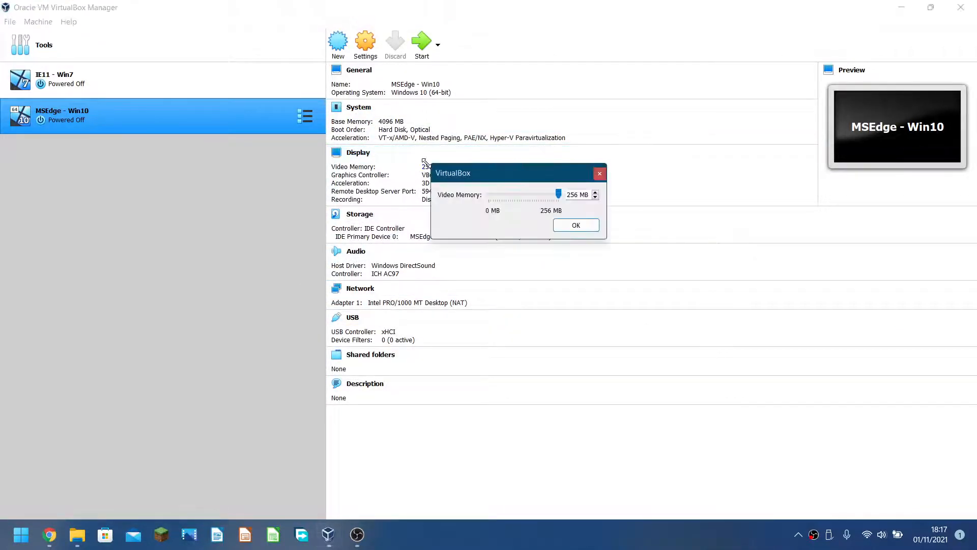
click(600, 169)
click(362, 159)
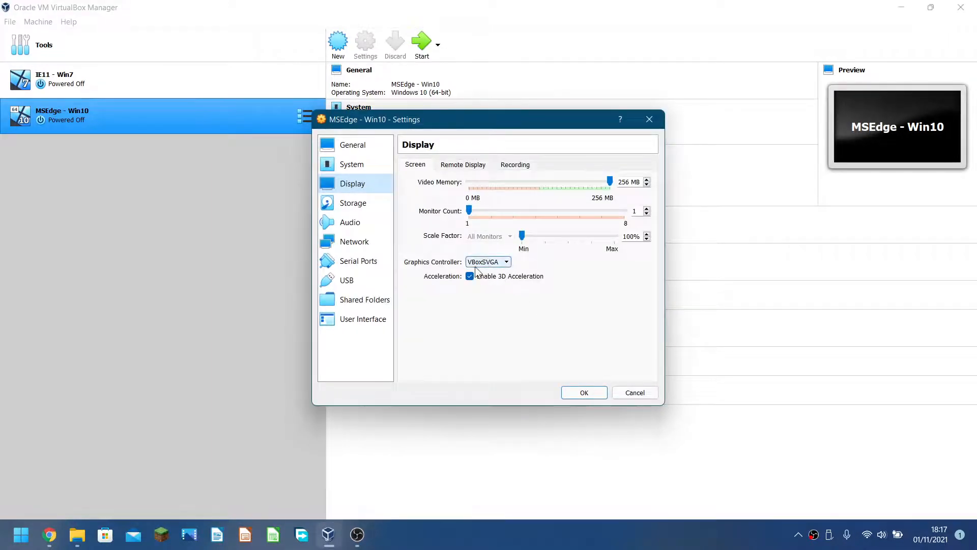
click(581, 393)
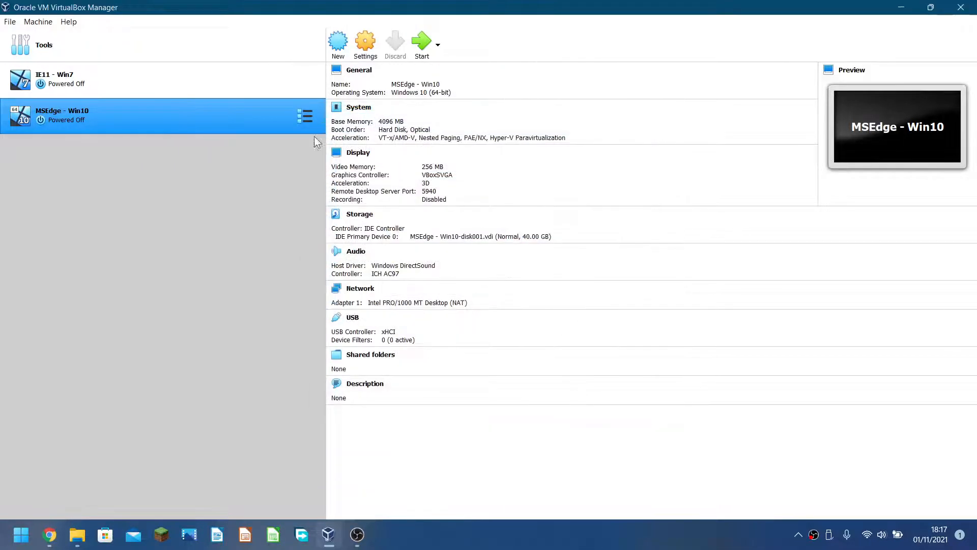
click(422, 30)
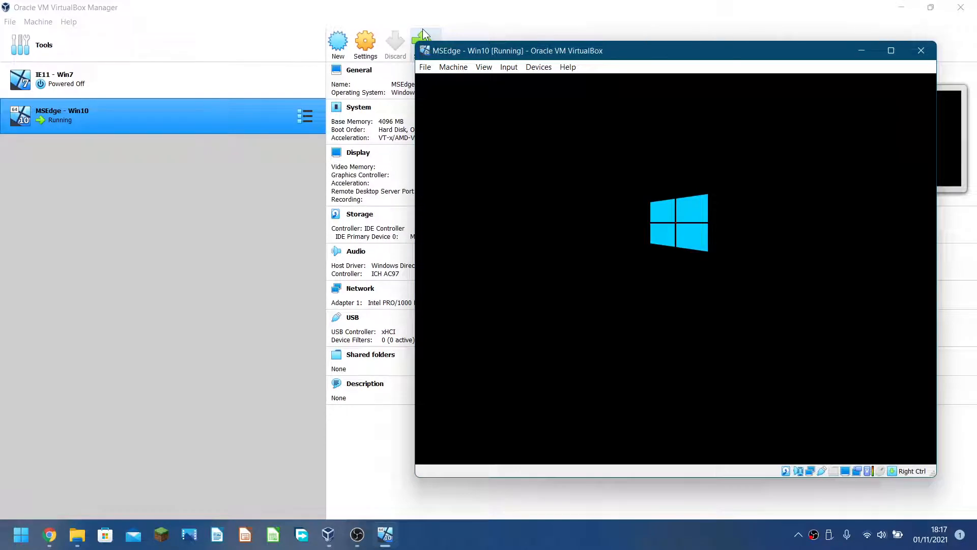
Maximize the VM window and sign in to Windows 10 with the account password.
drag(554, 52, 364, 39)
double_click(364, 36)
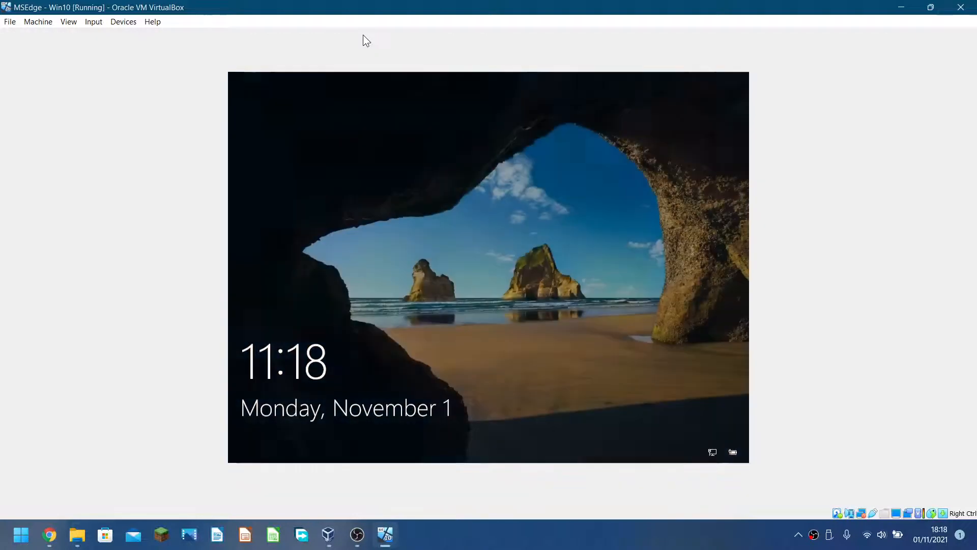
click(434, 223)
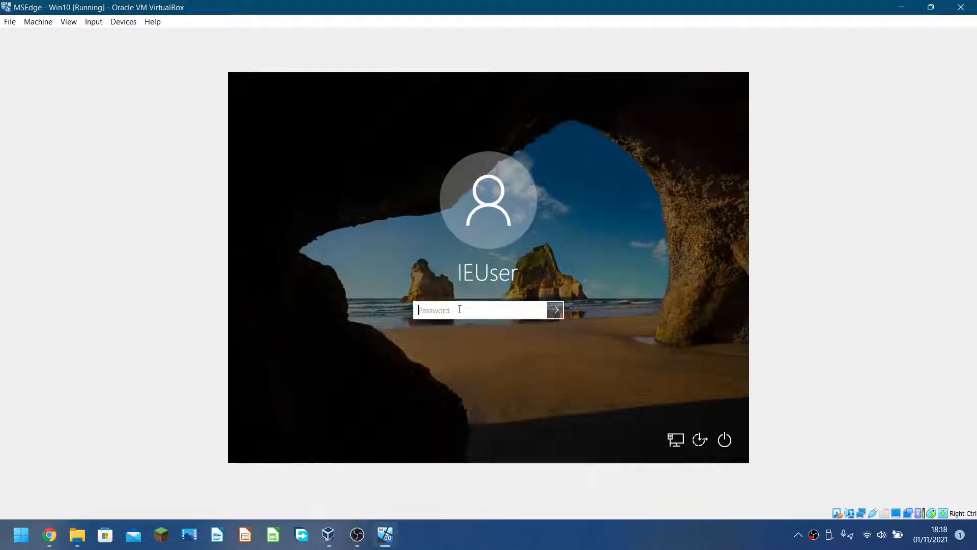
text(Passw0)
key(Return)
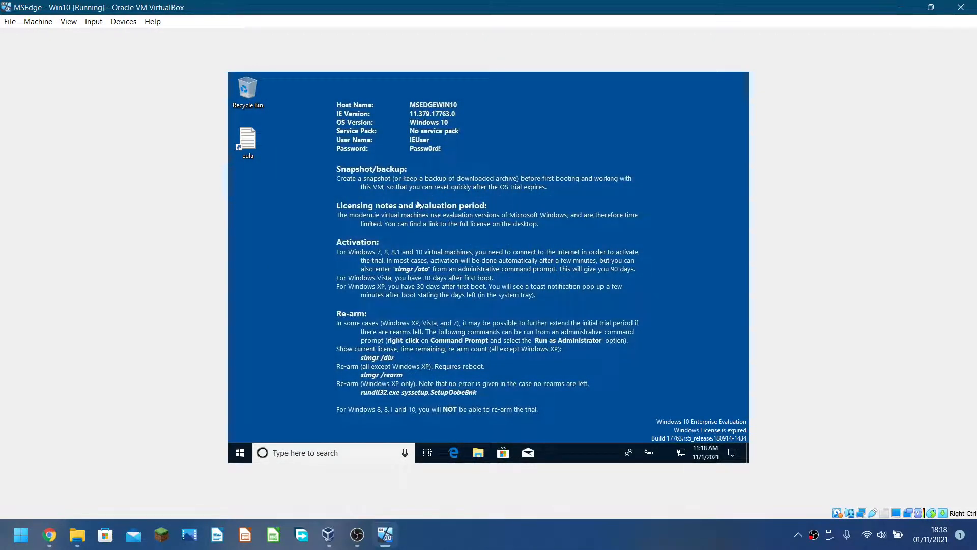
click(240, 453)
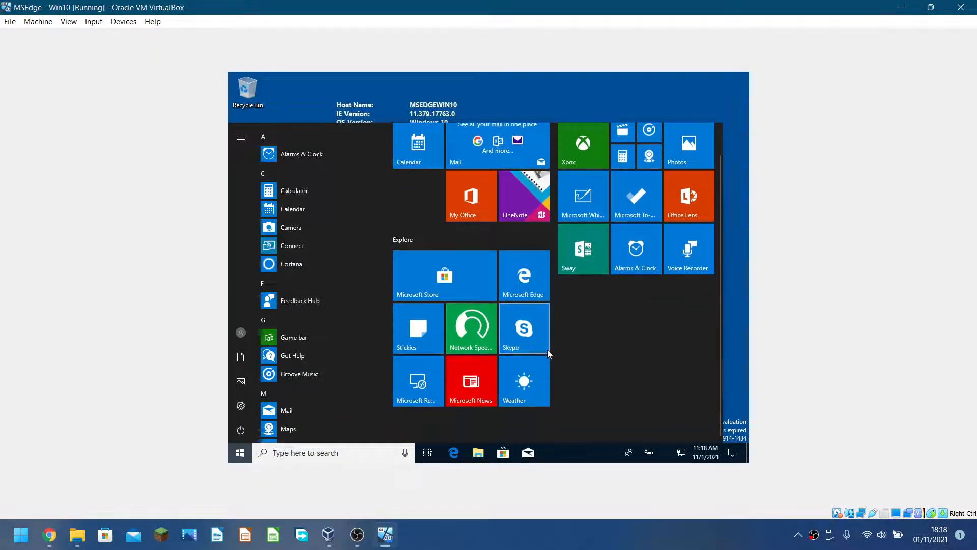
scroll(313, 287, down, 5)
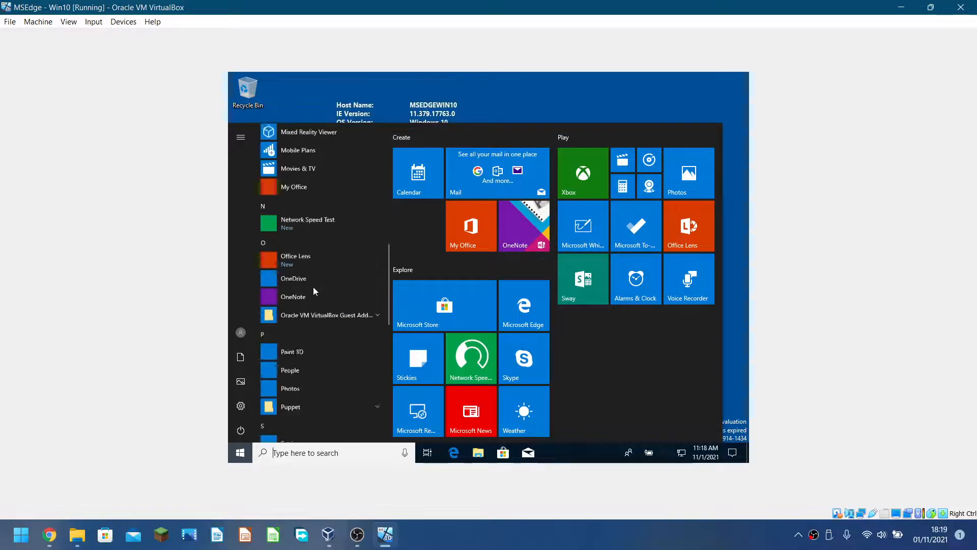
scroll(313, 286, down, 5)
scroll(313, 286, up, 6)
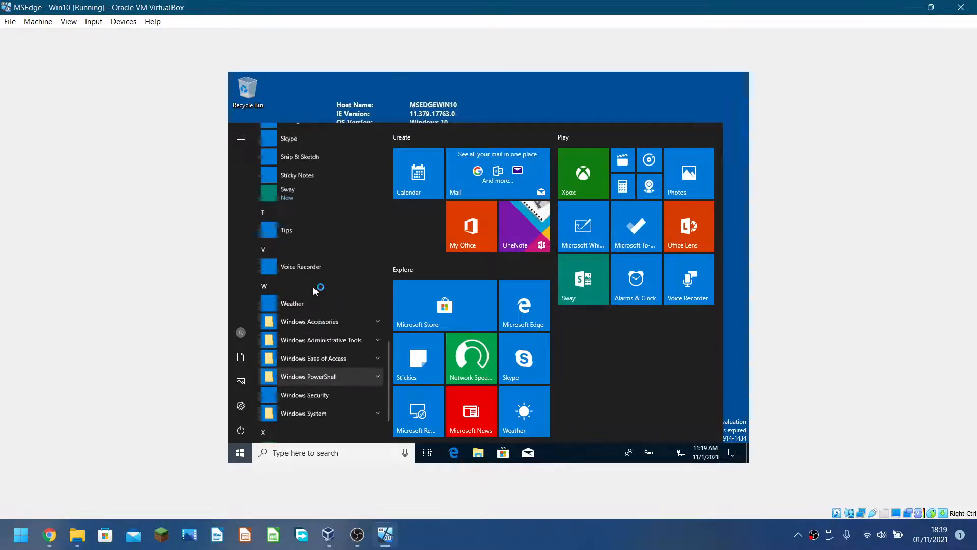
click(340, 294)
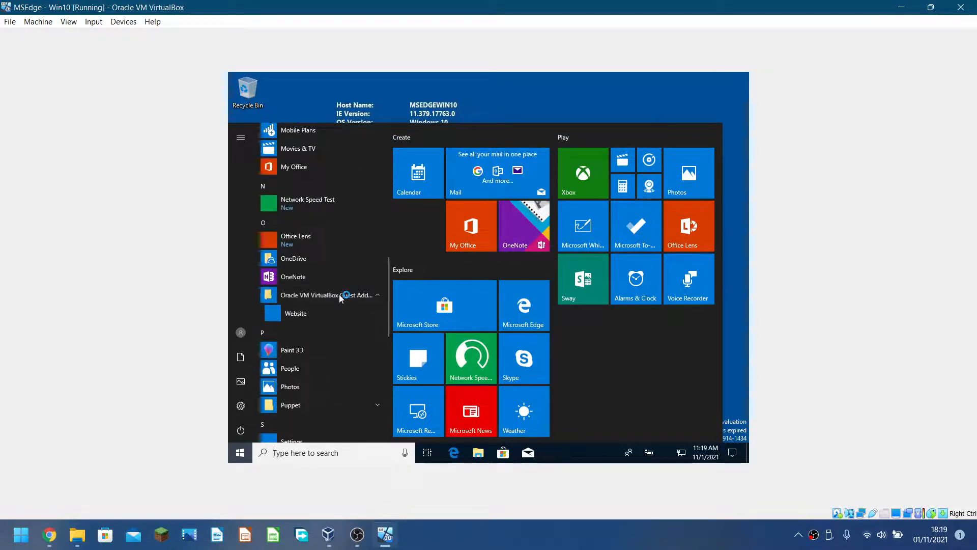
click(336, 296)
click(448, 91)
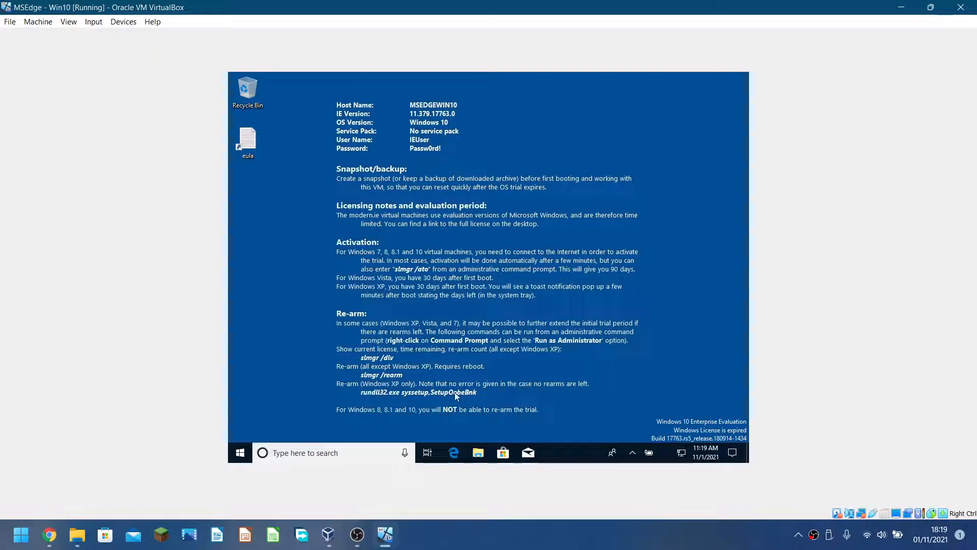
Open the VM's storage settings, return to the VM window, and dismiss the Guest Additions notification.
click(897, 6)
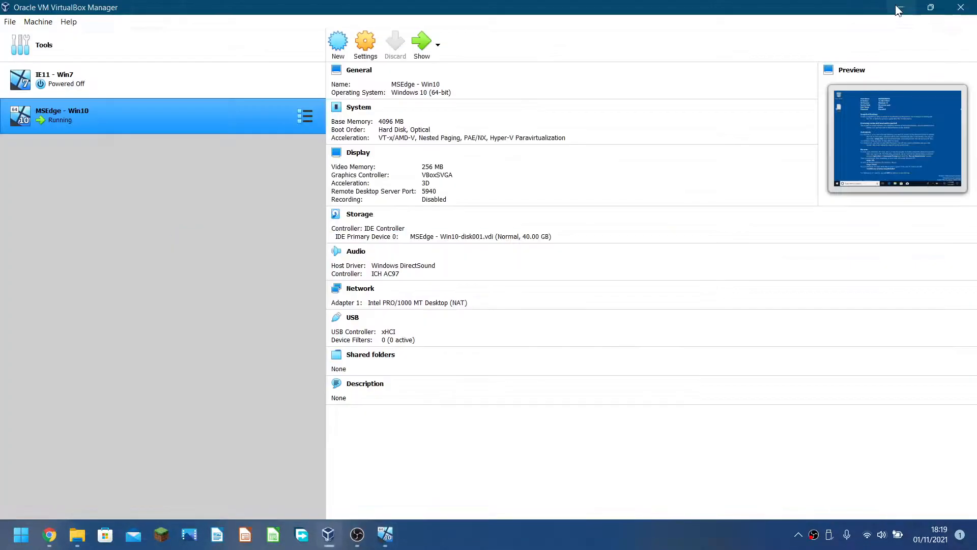
click(360, 216)
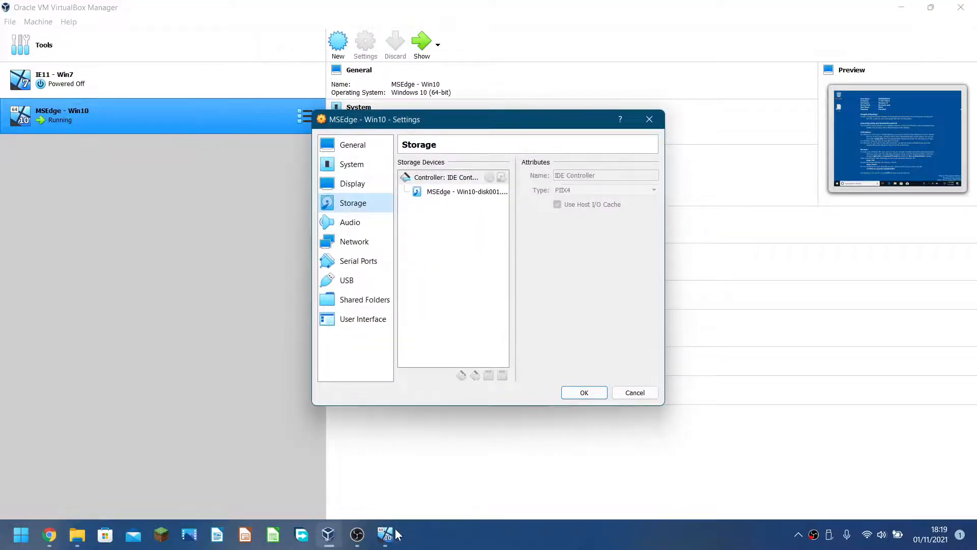
click(395, 534)
key(Control_R+q)
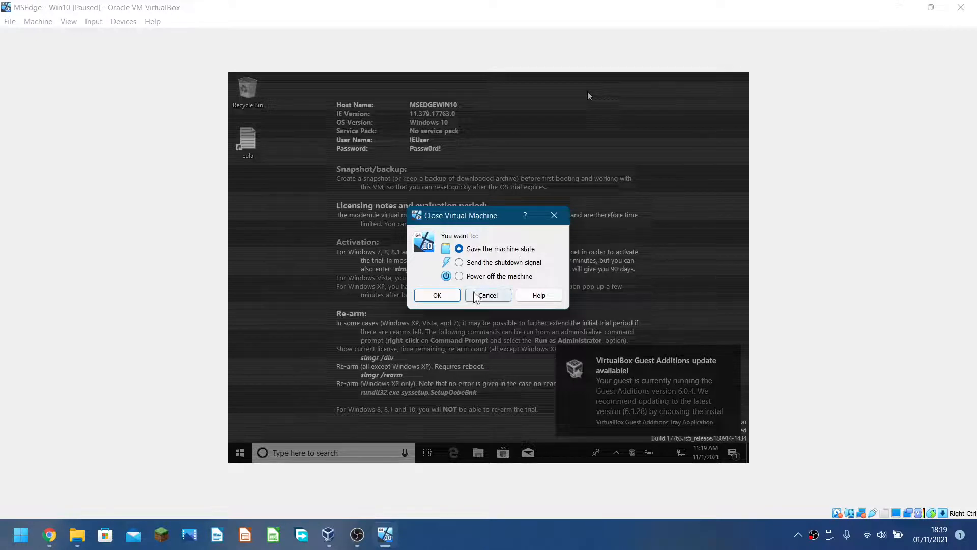
click(488, 295)
click(660, 402)
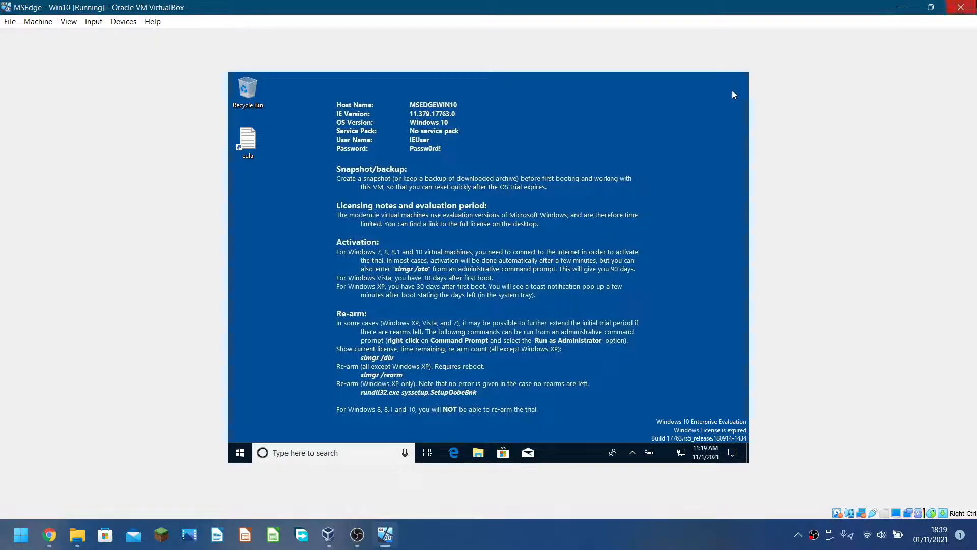
Send the MSEdge - Win10 VM a shutdown signal, then power it off.
click(961, 7)
click(459, 263)
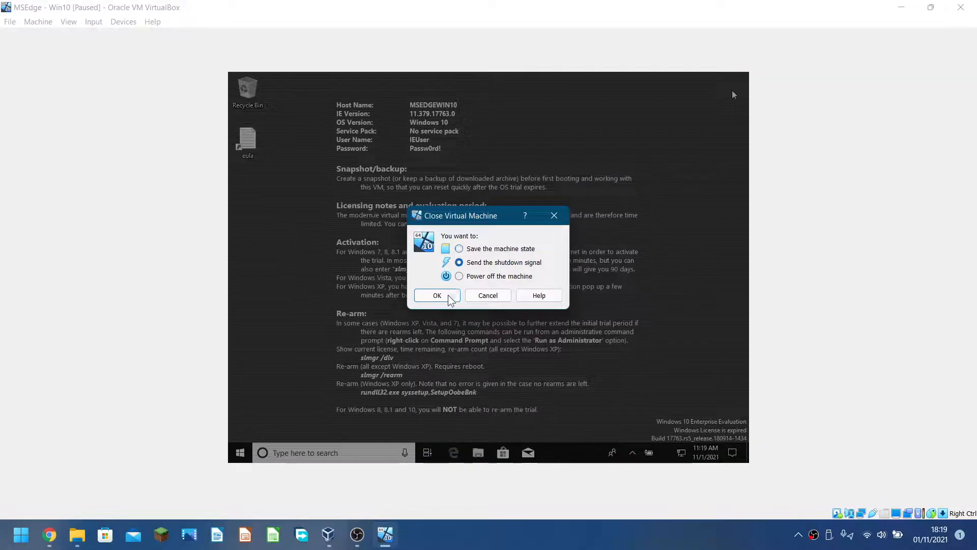
click(448, 296)
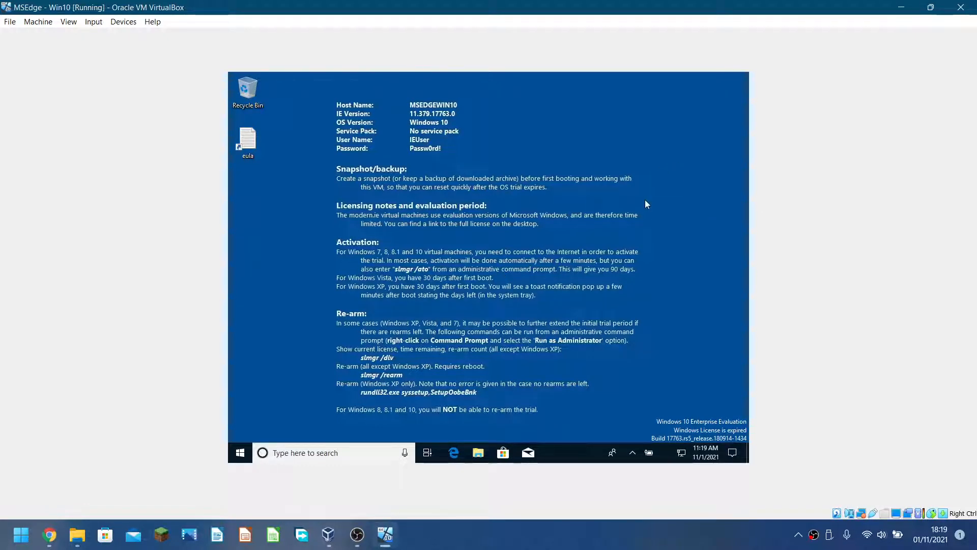
click(960, 7)
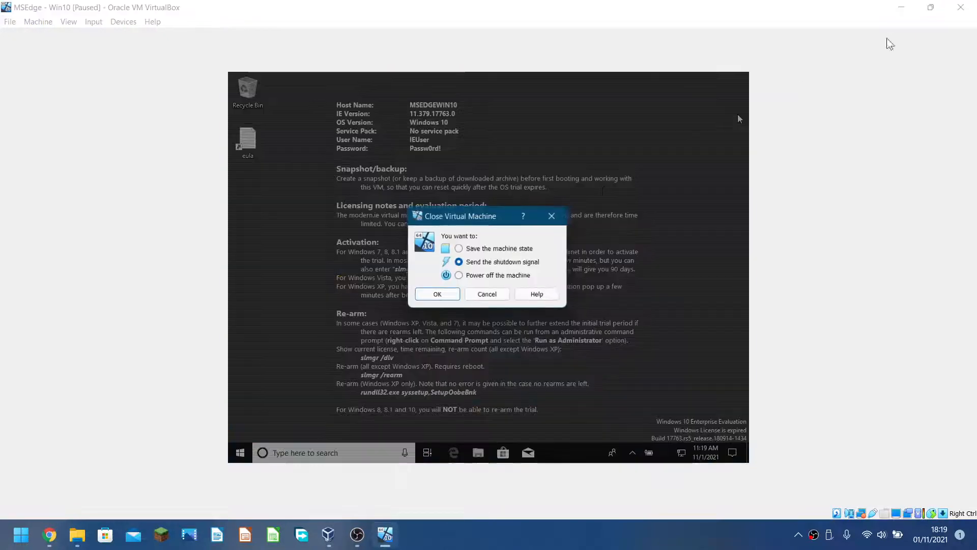
click(459, 276)
click(438, 296)
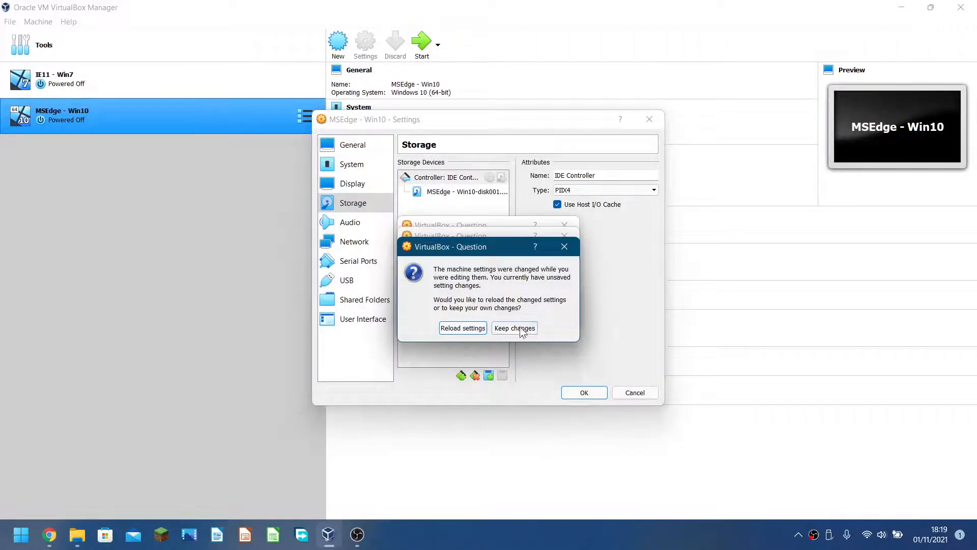
Keep the edited settings on all three reload prompts.
click(522, 329)
click(520, 316)
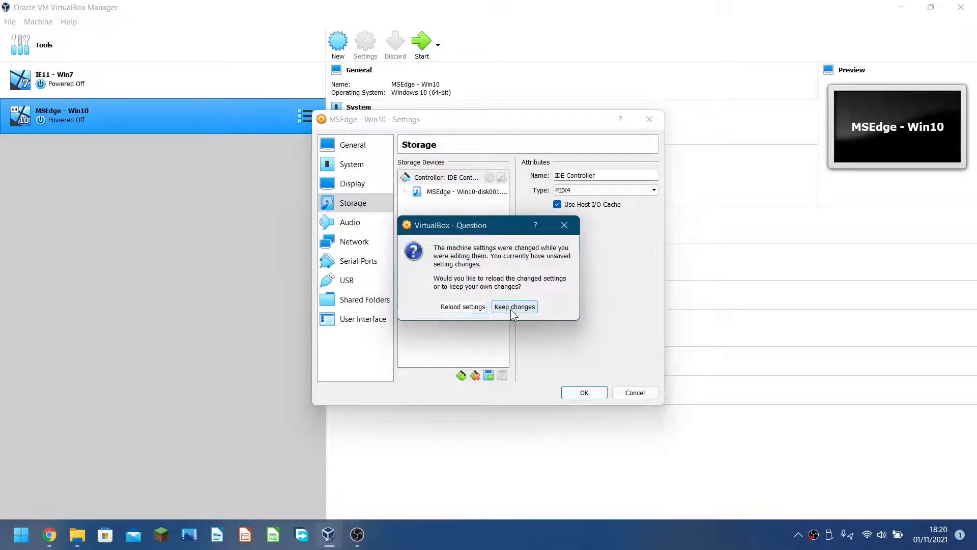
click(512, 307)
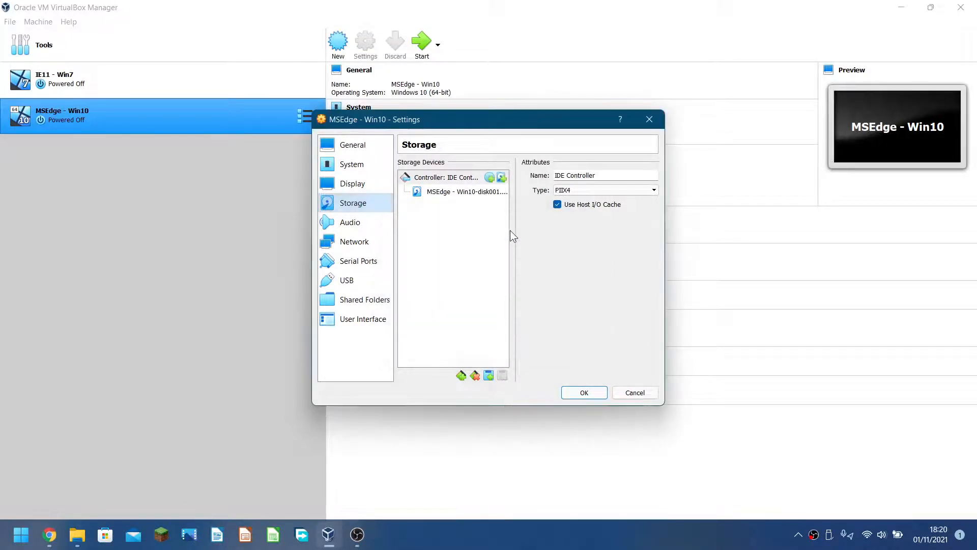
Add an empty optical drive to the IDE controller, save the settings, and boot MSEdge - Win10.
click(491, 177)
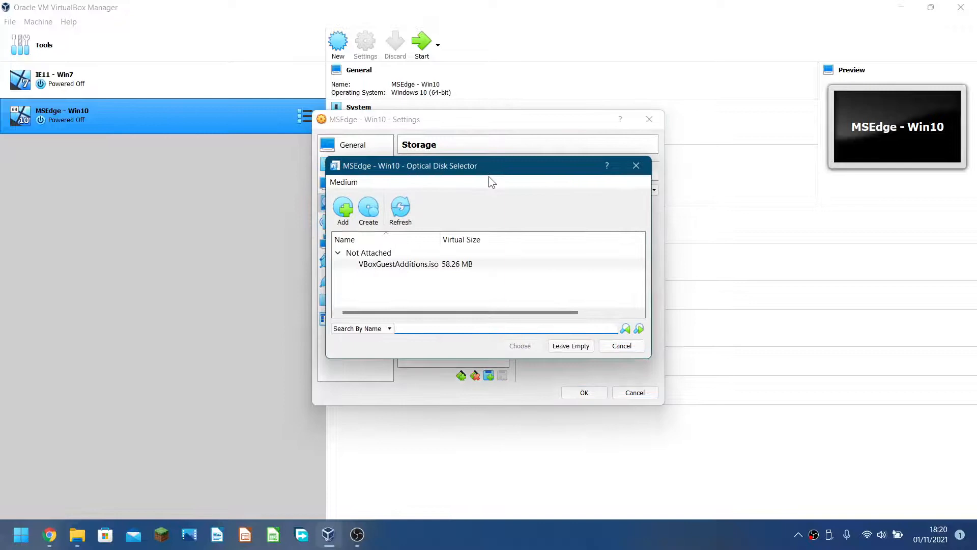
click(368, 208)
click(630, 160)
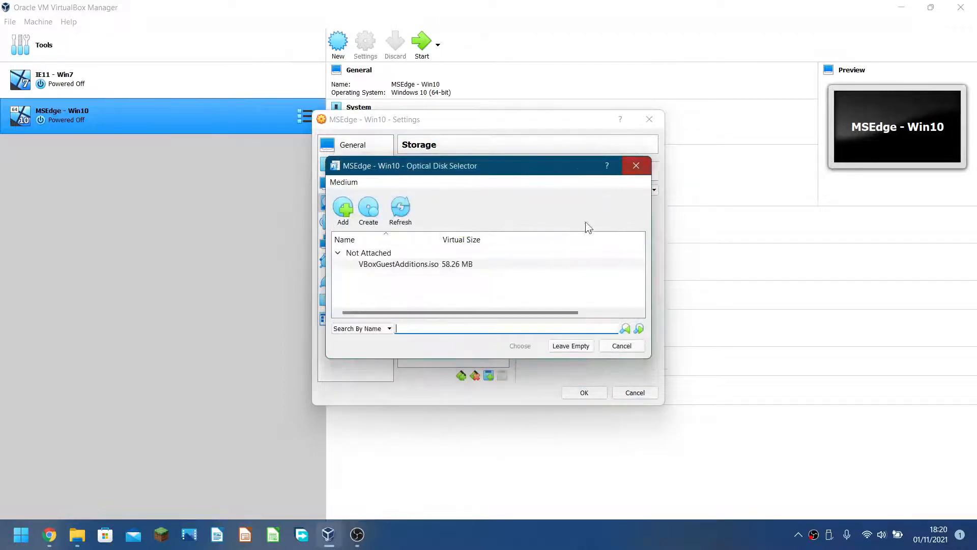
click(572, 346)
click(581, 393)
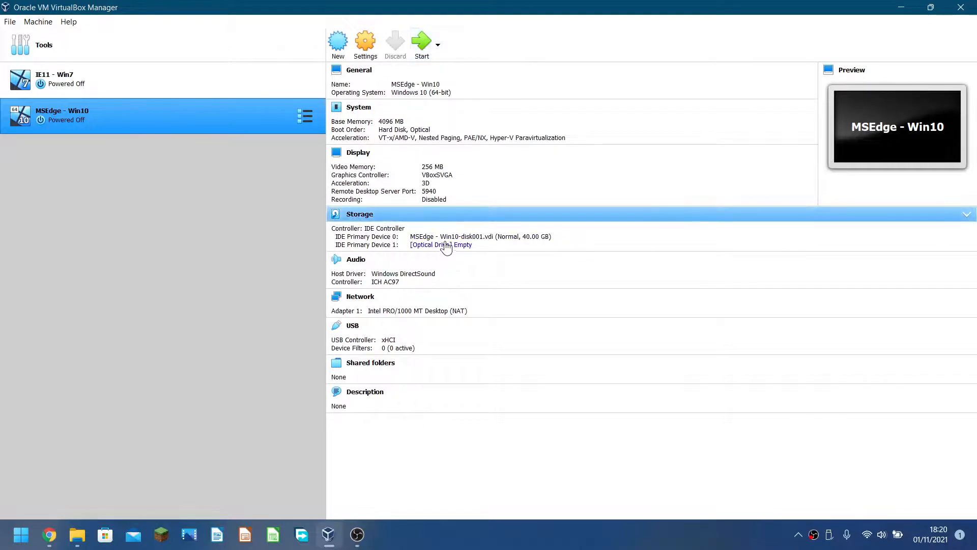
click(426, 49)
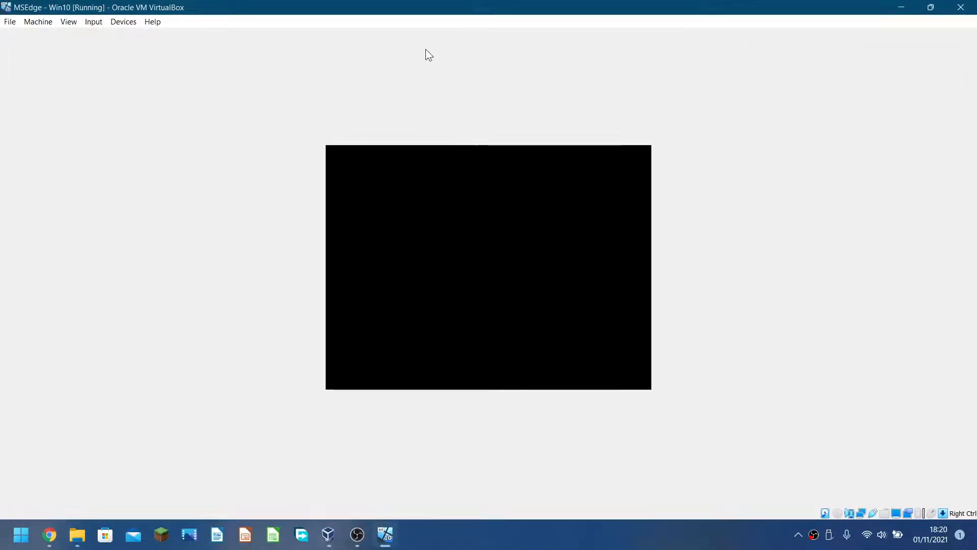
Insert the Guest Additions CD image from Devices and sign in to Windows with the account password.
click(117, 24)
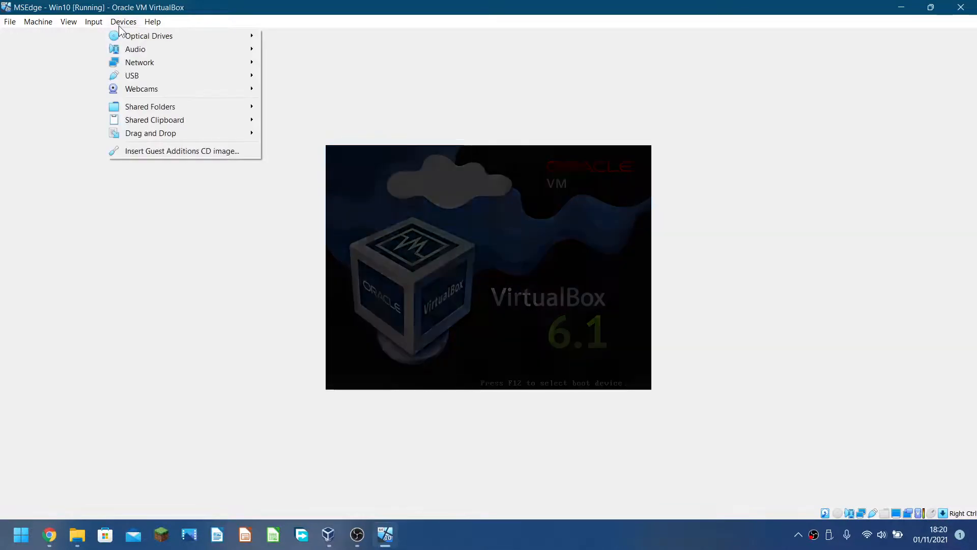
click(179, 151)
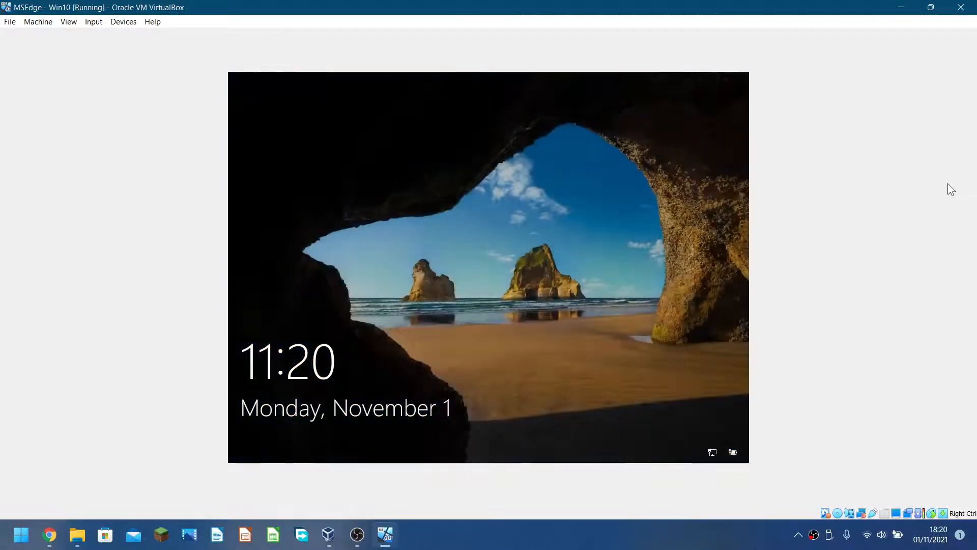
key(space)
text(Passw0r)
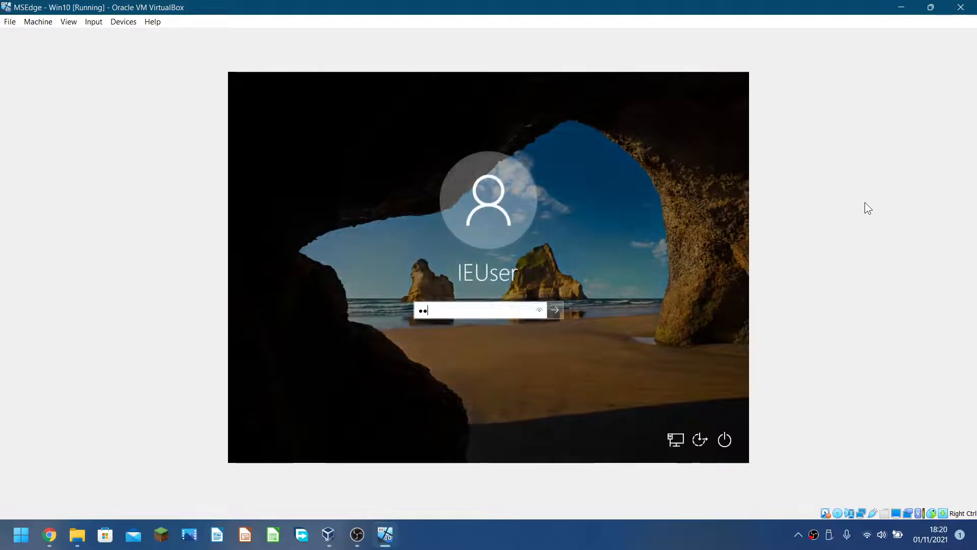
key(Return)
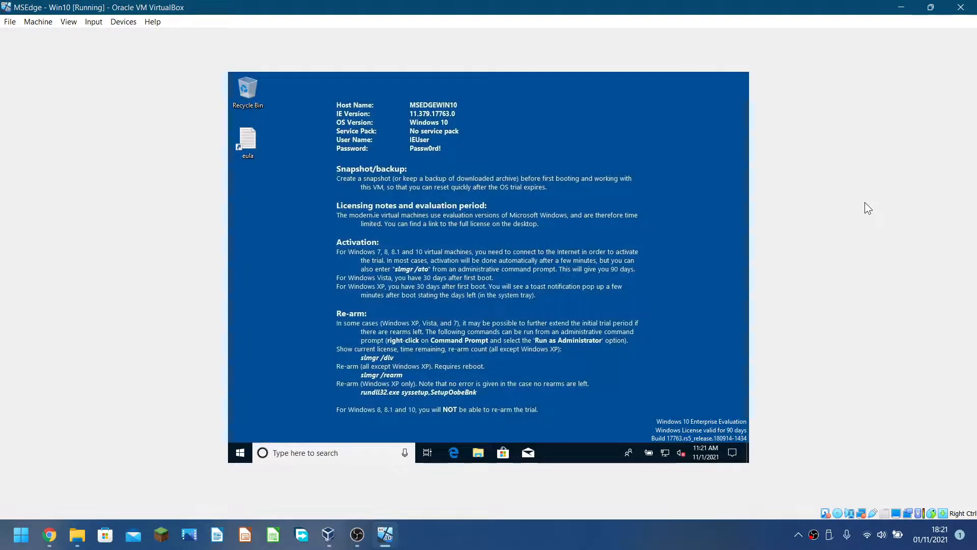
Launch VBoxWindowsAdditions.exe from the CD Drive (D:) in the guest's File Explorer.
click(479, 453)
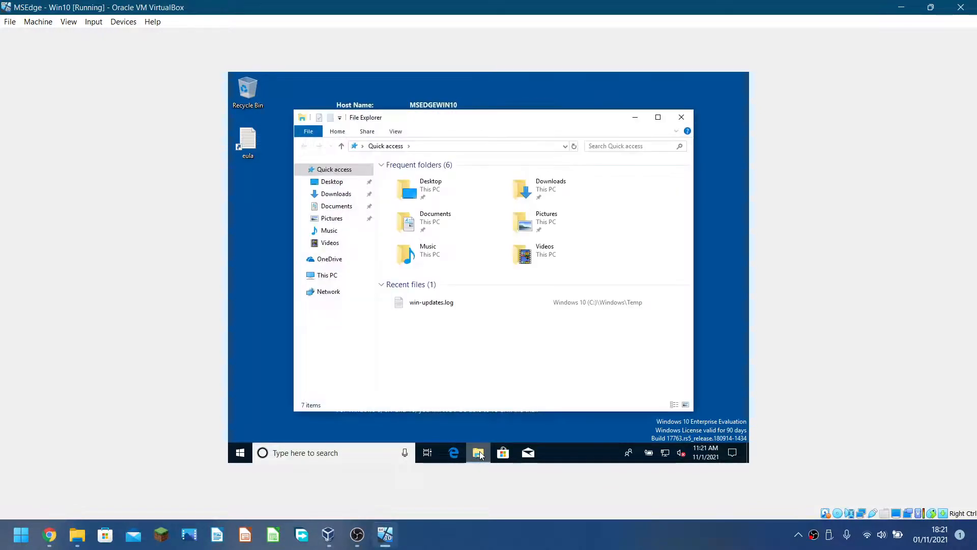
click(350, 280)
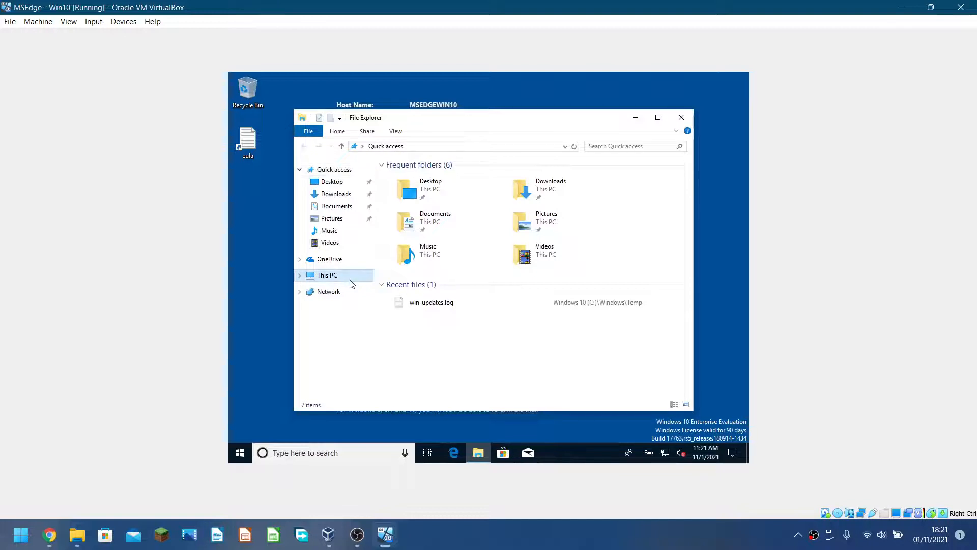
double_click(536, 313)
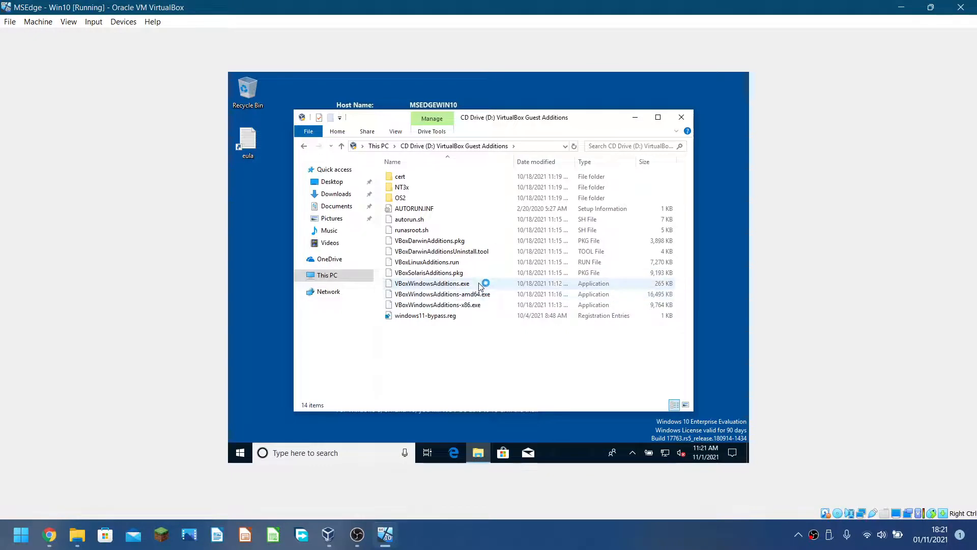
click(480, 287)
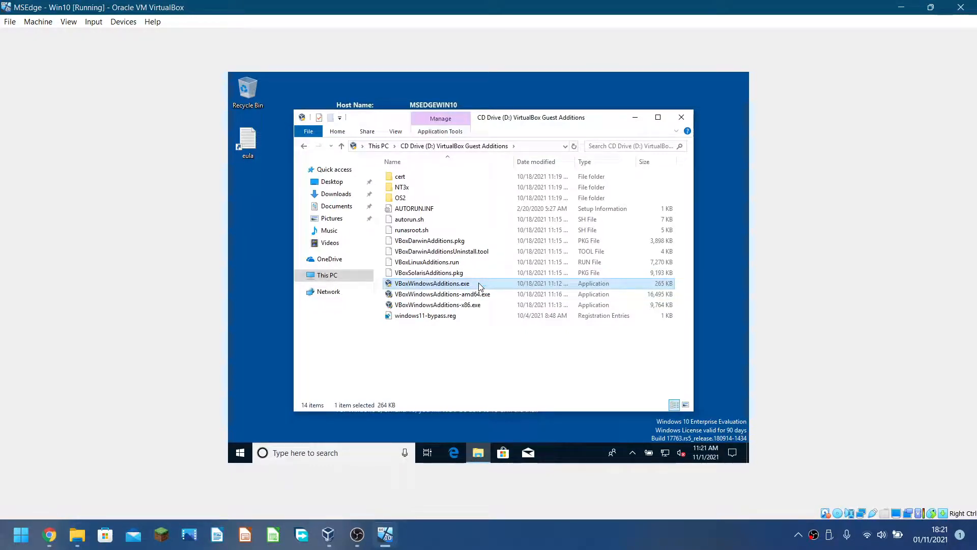
double_click(481, 286)
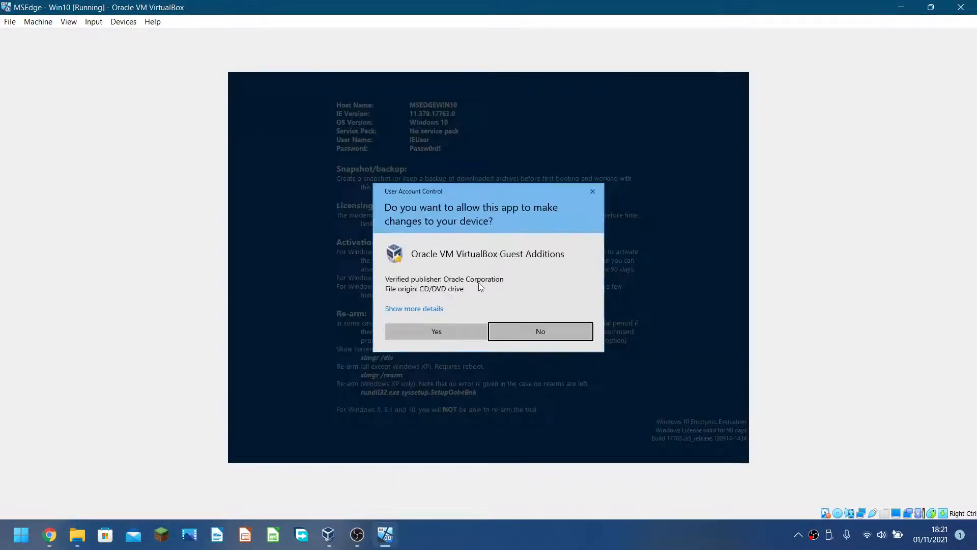
Allow the installer and install Guest Additions to the default location without Start menu entries.
key(Left)
key(Return)
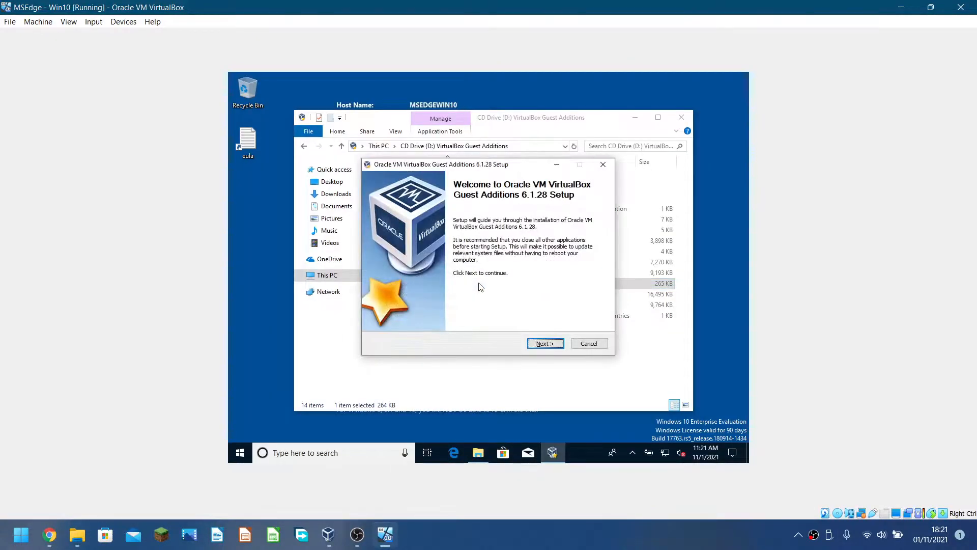
click(548, 343)
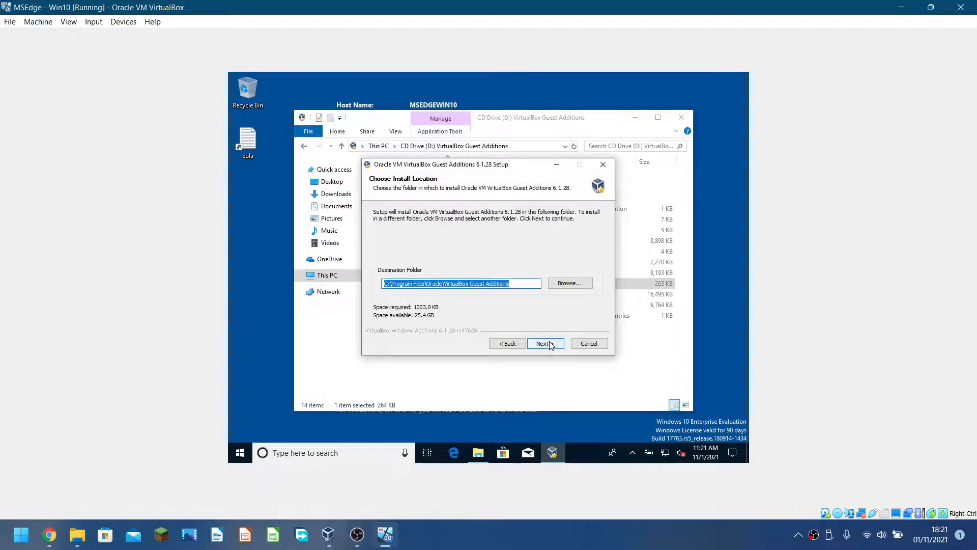
click(546, 344)
click(484, 263)
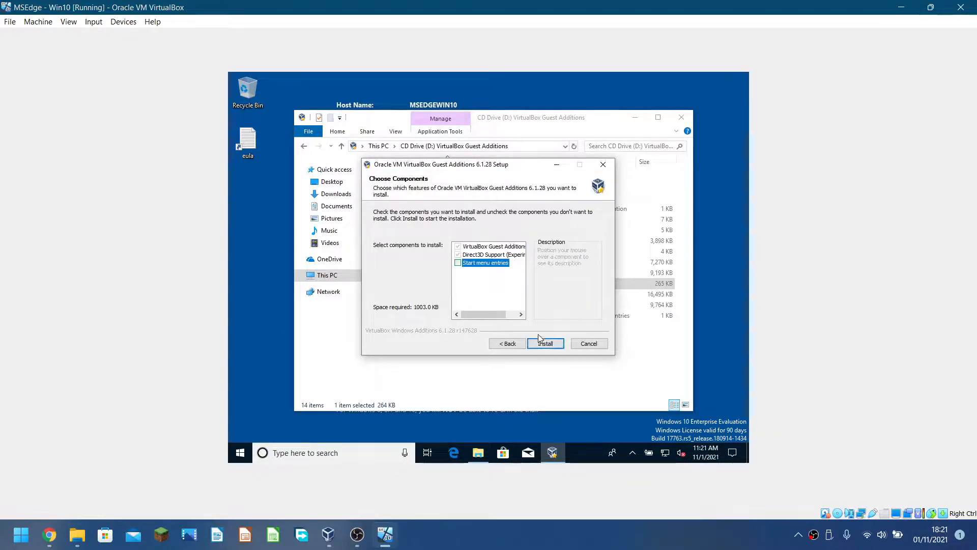
click(540, 340)
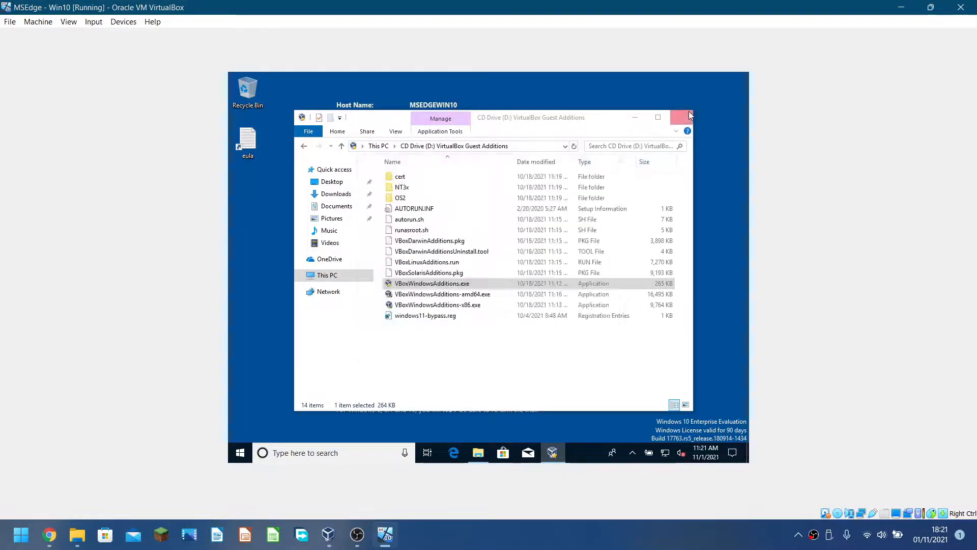
Close the CD window, allow the Oracle device driver, and finish setup with Reboot now.
click(689, 113)
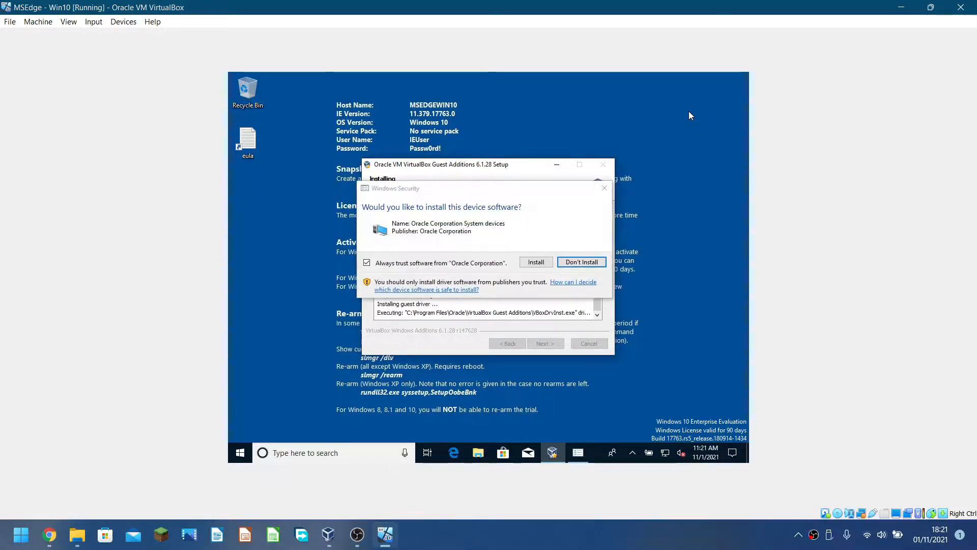
click(536, 262)
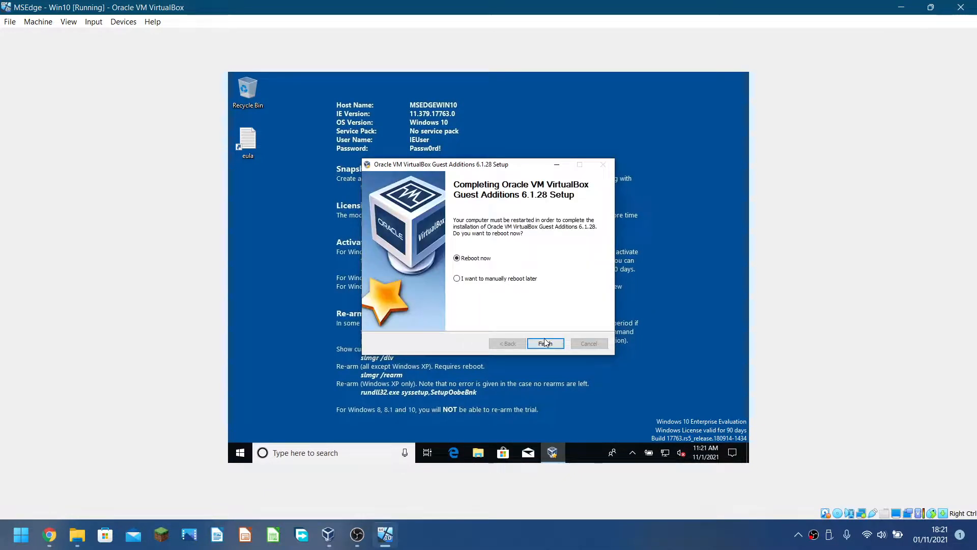
click(545, 340)
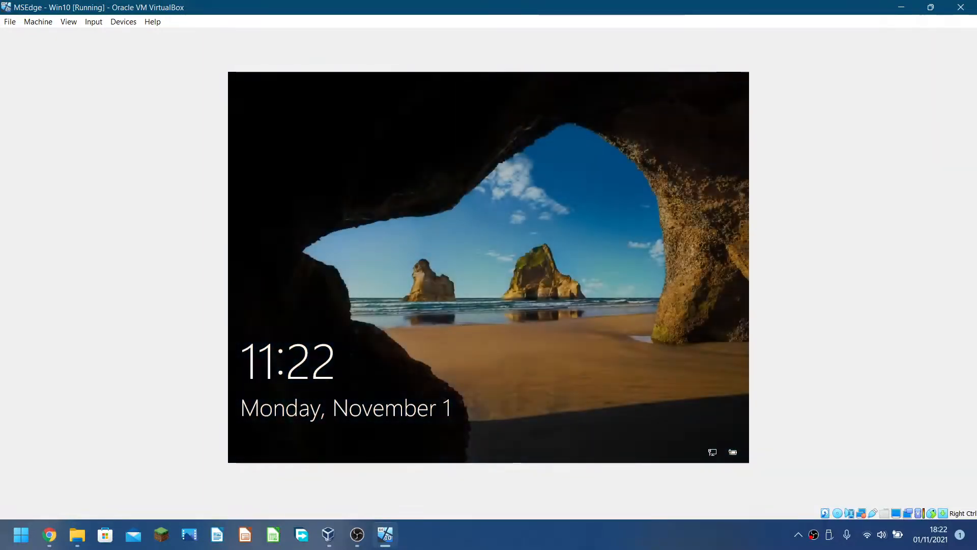
Sign back in to the rebooted Windows guest with the account password.
click(438, 311)
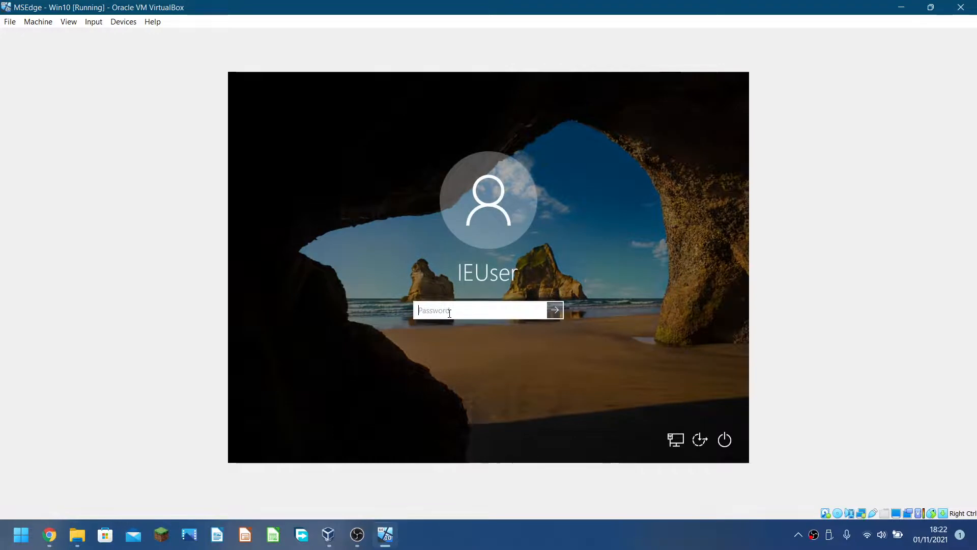
text(Passw0rd!)
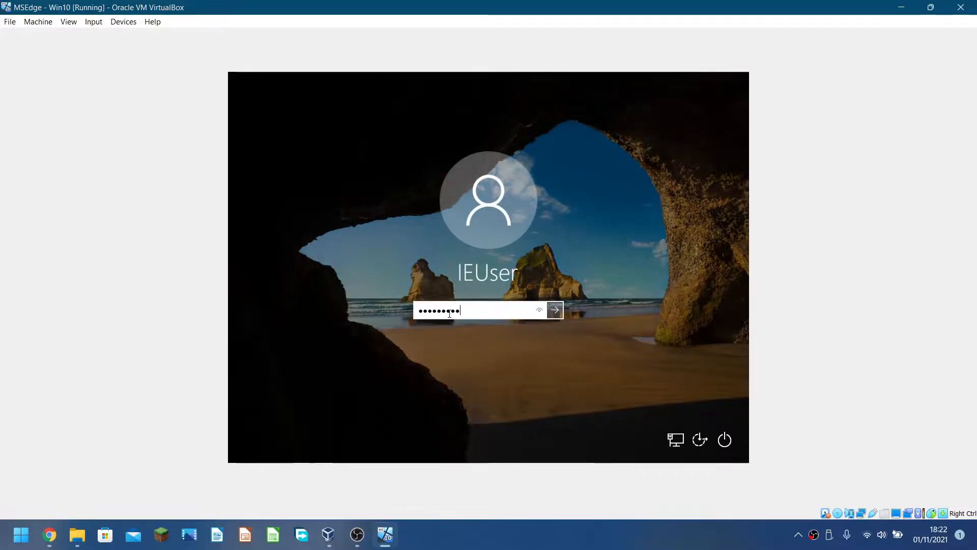
key(Return)
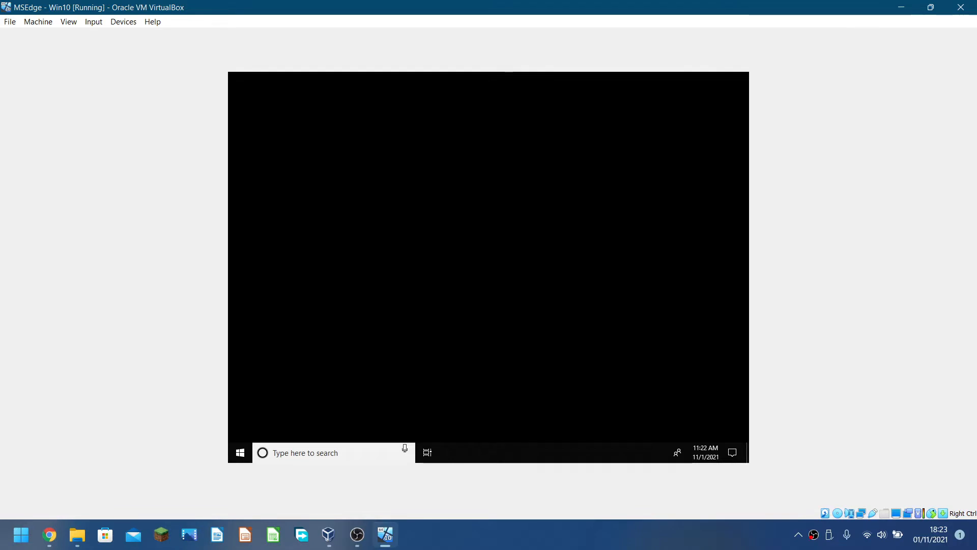
Restore the VM window, move it toward the screen centre, and maximize it again.
double_click(362, 5)
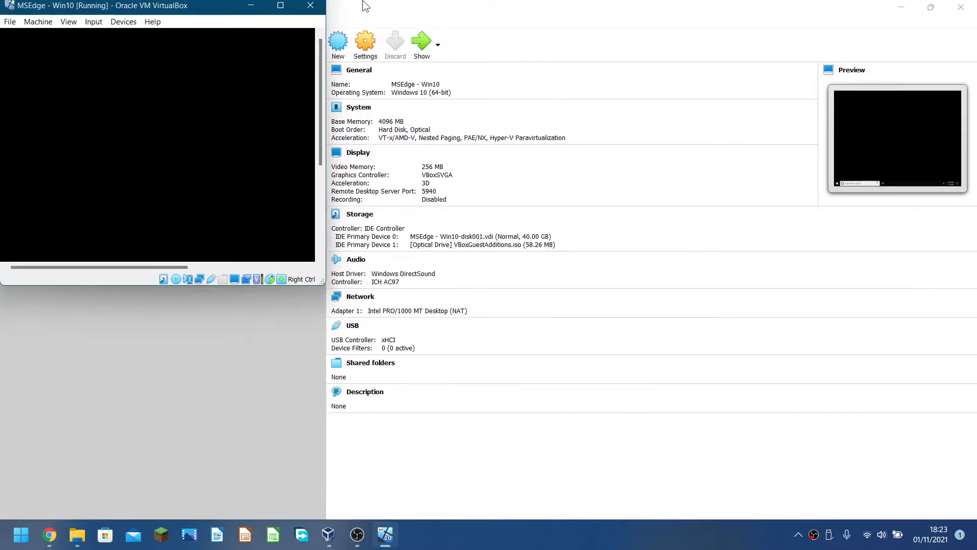
drag(184, 4, 347, 69)
double_click(346, 69)
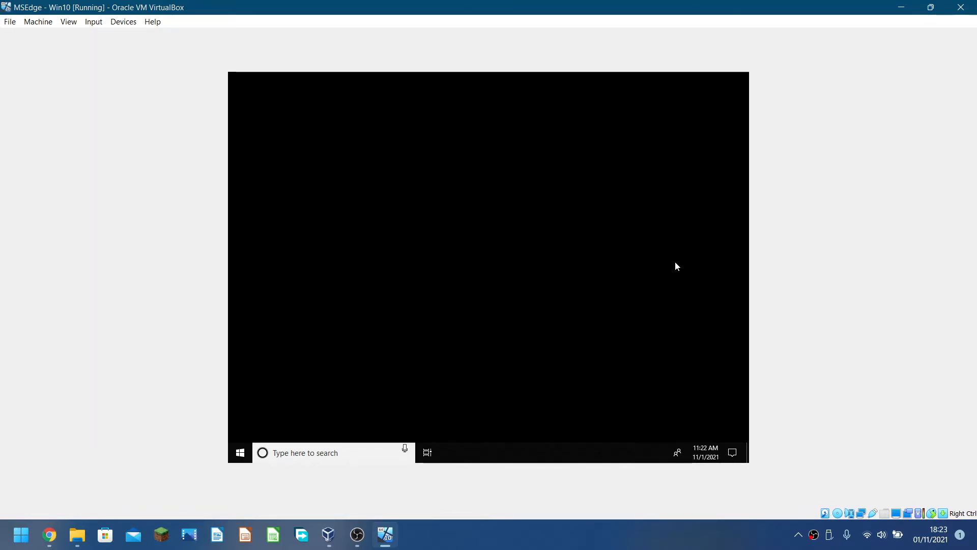
Look at the display mode options without changes, then bring OBS Studio to the front.
click(76, 21)
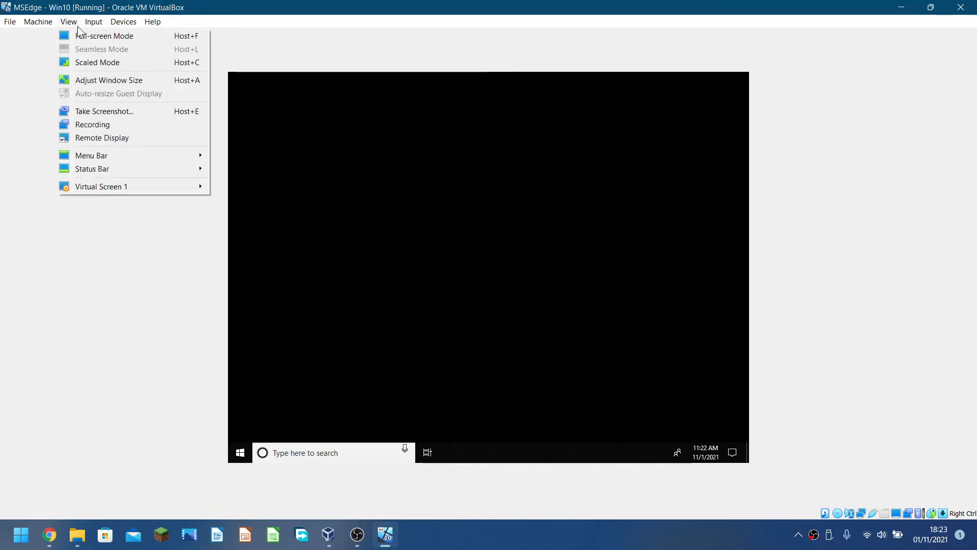
click(96, 253)
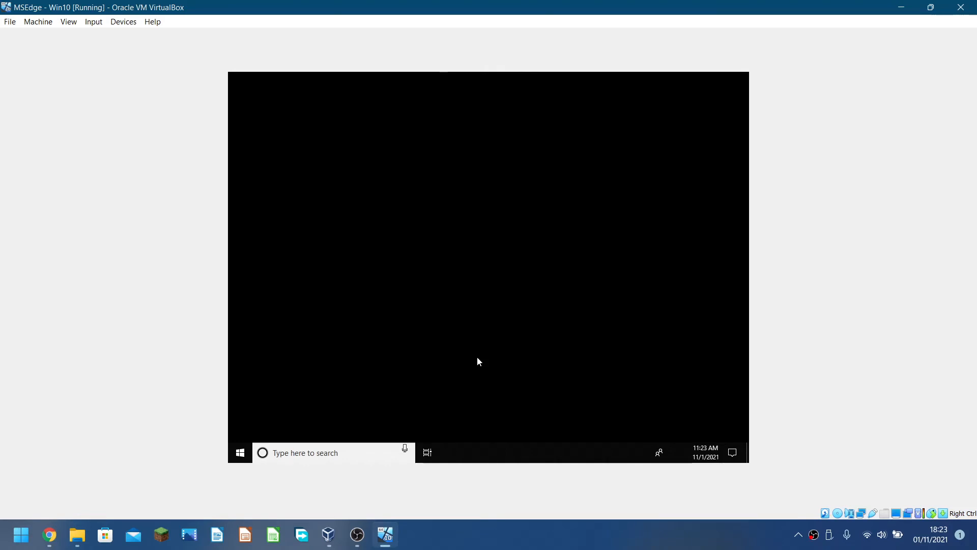
click(357, 534)
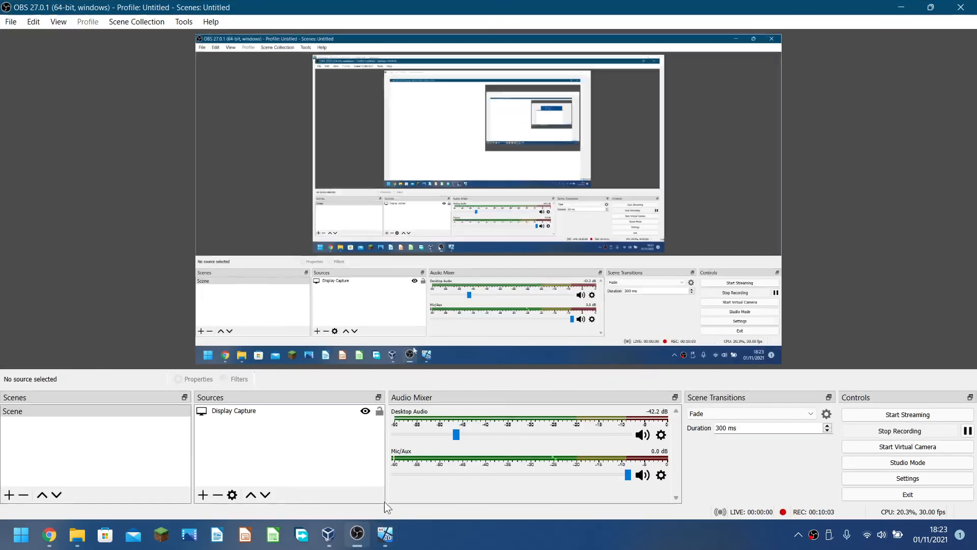